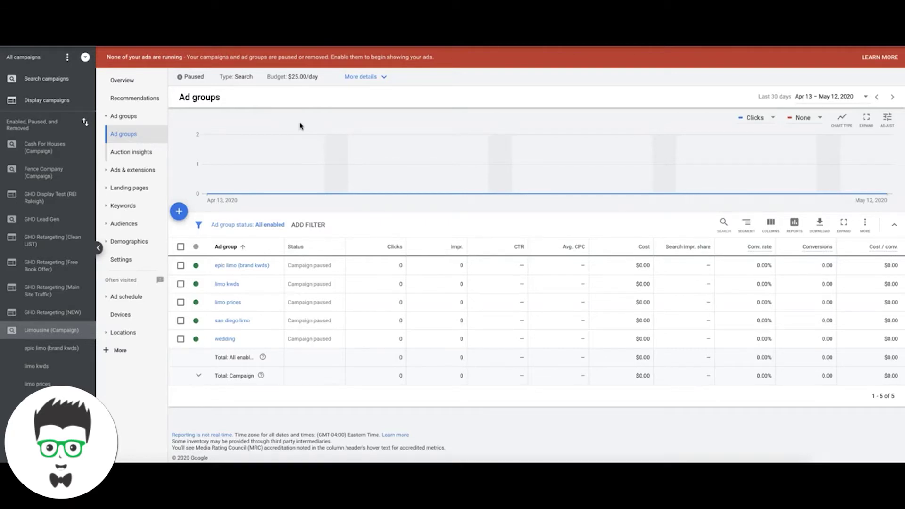
Open the 'limo kwds' ad group from the Limousine campaign's ad group list
{"action": "left_click", "coordinate": [227, 286]}
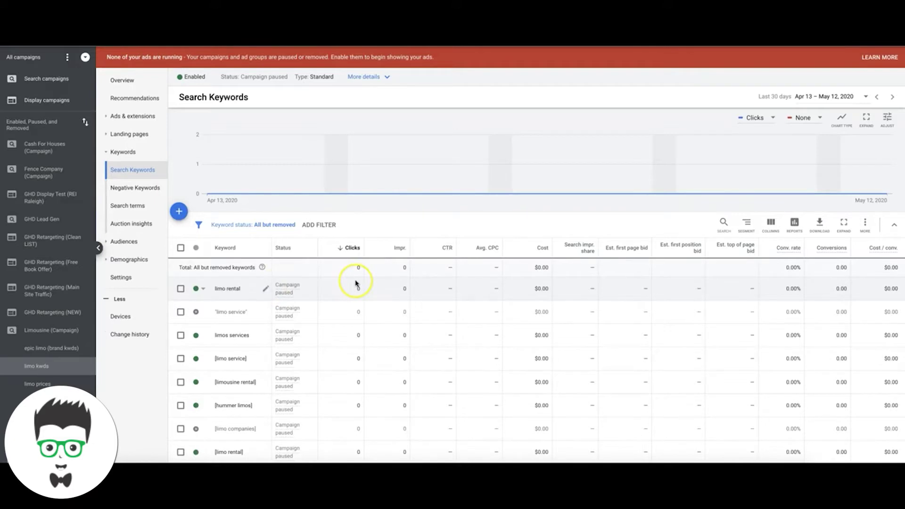
Widen the Keyword column on the limo kwds page and review its exact, phrase and broad terms
{"action": "scroll", "coordinate": [357, 283], "scroll_direction": "down", "scroll_amount": 3}
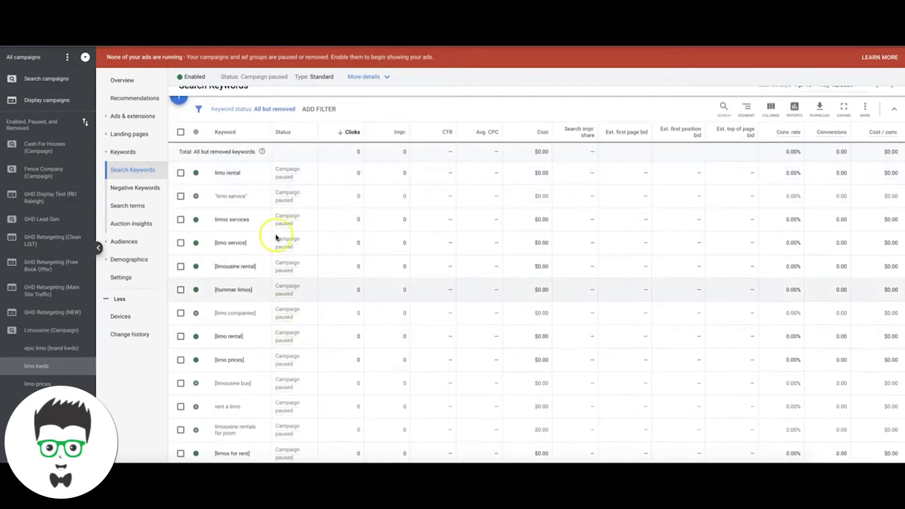
{"action": "left_click_drag", "start_coordinate": [271, 128], "coordinate": [327, 144]}
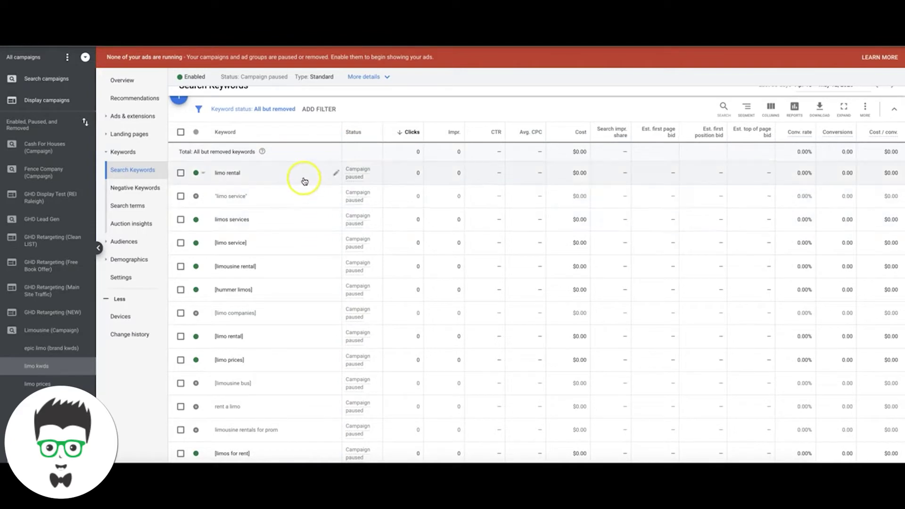
{"action": "scroll", "coordinate": [338, 285], "scroll_direction": "up", "scroll_amount": 2}
{"action": "left_click", "coordinate": [320, 327]}
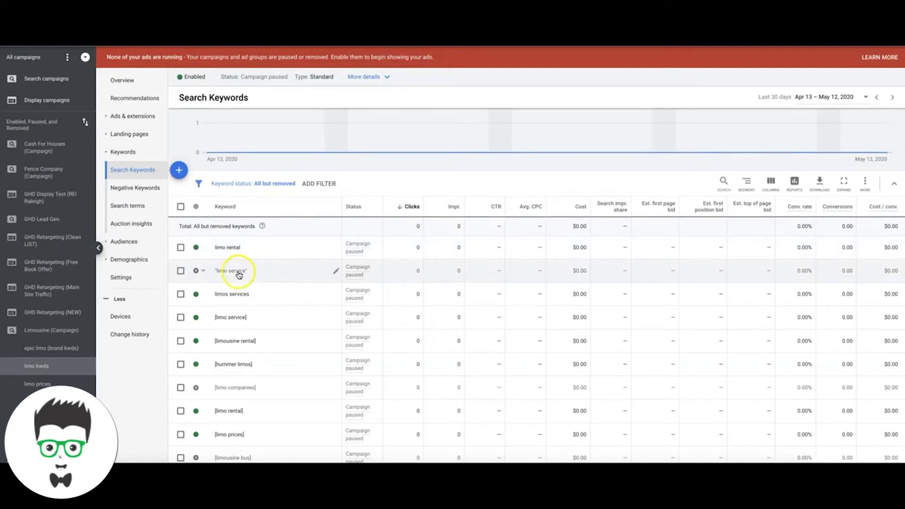
{"action": "scroll", "coordinate": [302, 317], "scroll_direction": "down", "scroll_amount": 2}
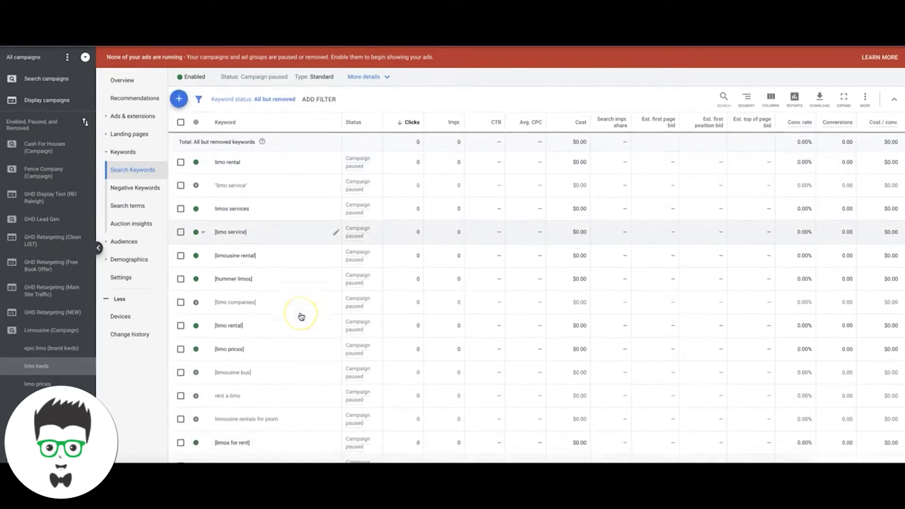
{"action": "scroll", "coordinate": [299, 317], "scroll_direction": "down", "scroll_amount": 2}
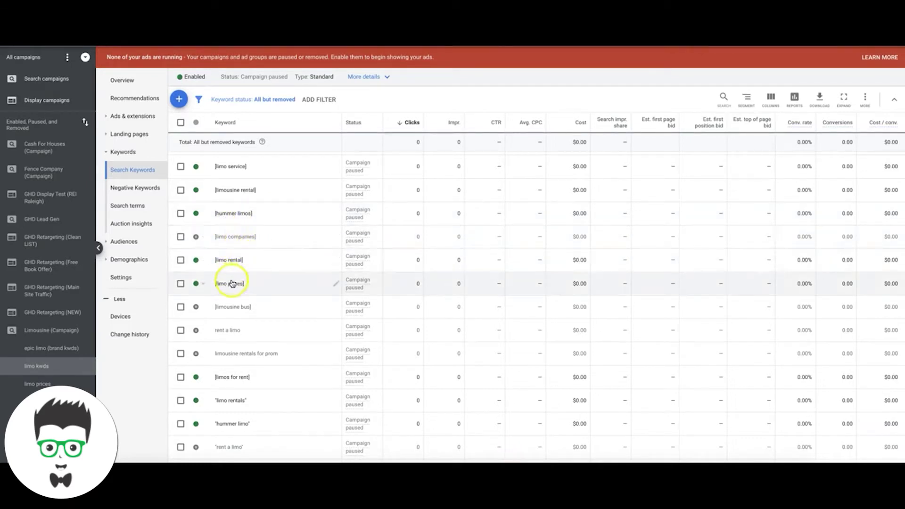
{"action": "scroll", "coordinate": [238, 283], "scroll_direction": "down", "scroll_amount": 1}
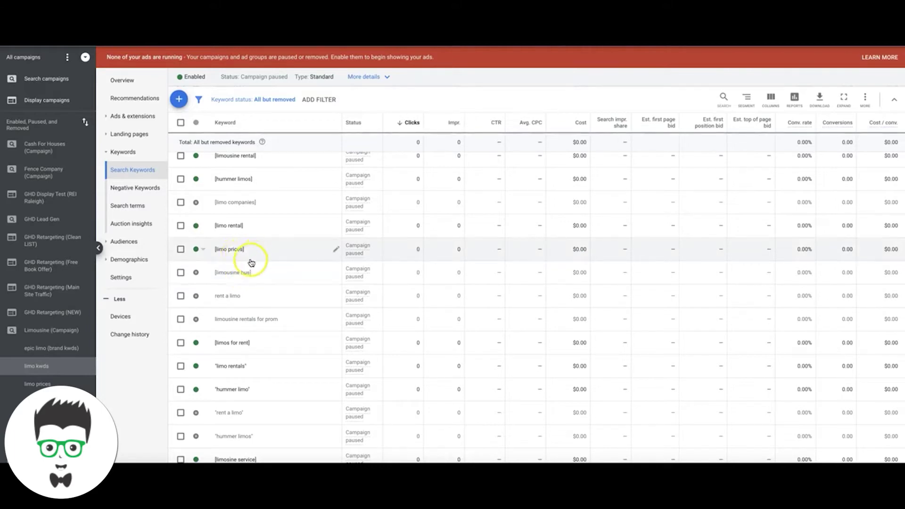
{"action": "scroll", "coordinate": [257, 302], "scroll_direction": "down", "scroll_amount": 2}
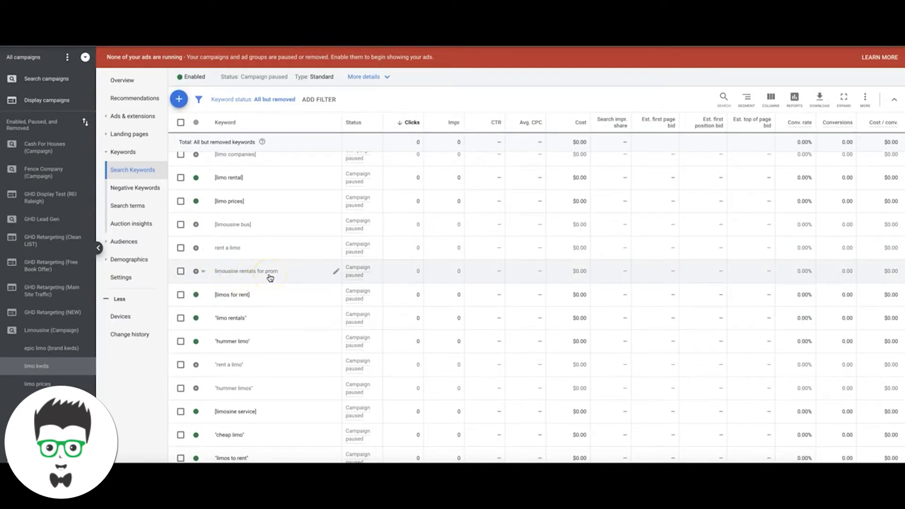
{"action": "scroll", "coordinate": [289, 313], "scroll_direction": "down", "scroll_amount": 2}
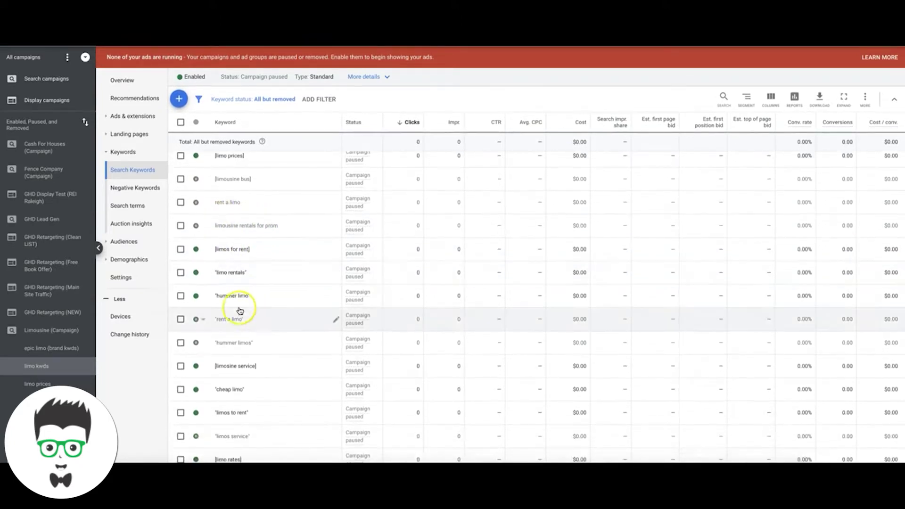
{"action": "scroll", "coordinate": [268, 307], "scroll_direction": "down", "scroll_amount": 3}
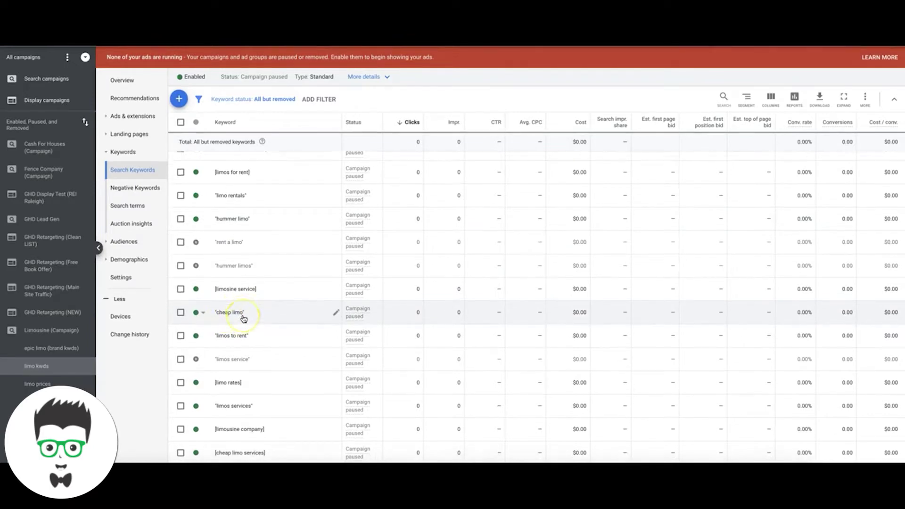
{"action": "scroll", "coordinate": [242, 320], "scroll_direction": "down", "scroll_amount": 1}
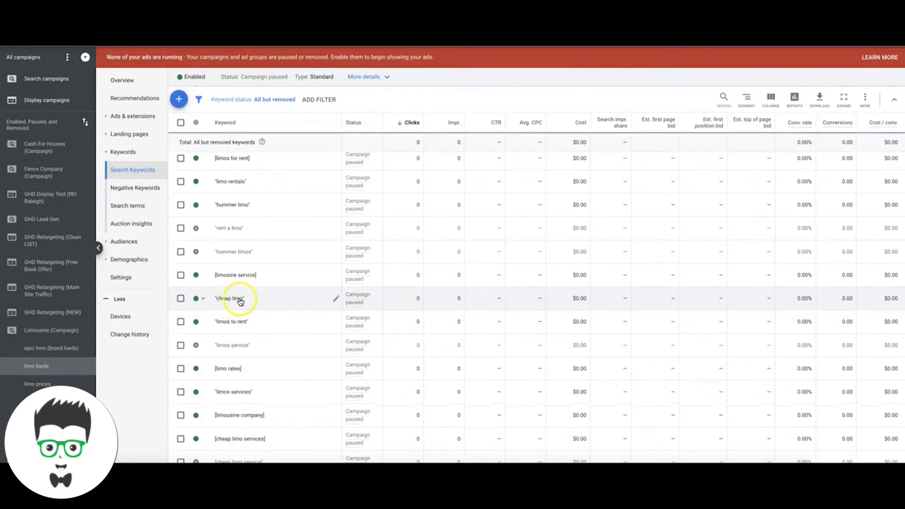
{"action": "scroll", "coordinate": [239, 300], "scroll_direction": "down", "scroll_amount": 1}
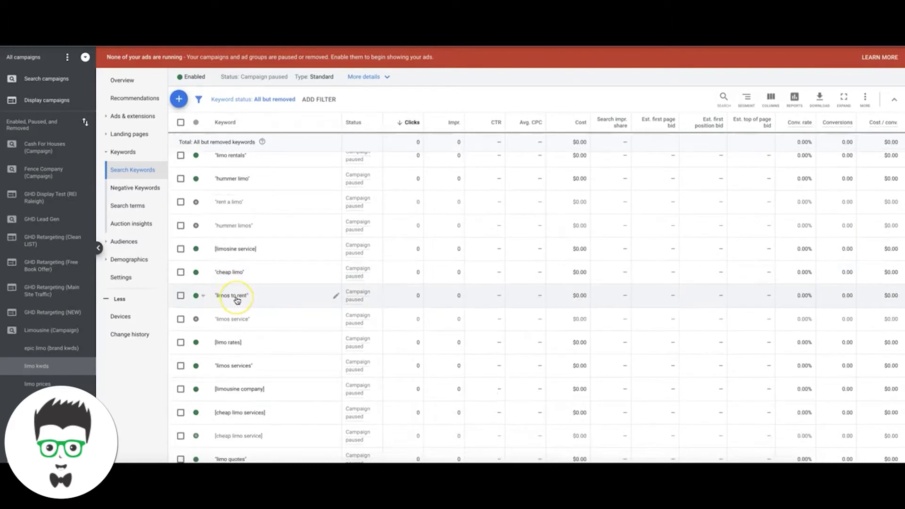
{"action": "scroll", "coordinate": [271, 333], "scroll_direction": "down", "scroll_amount": 2}
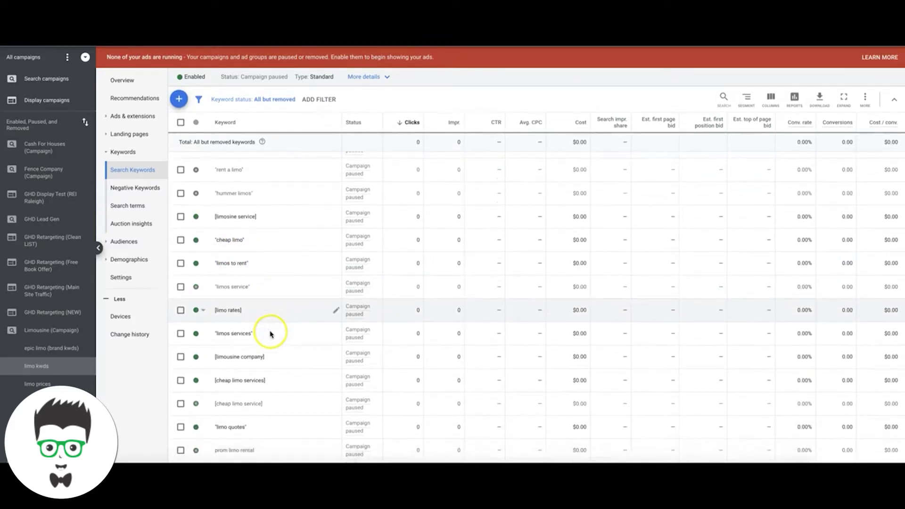
{"action": "scroll", "coordinate": [282, 313], "scroll_direction": "down", "scroll_amount": 2}
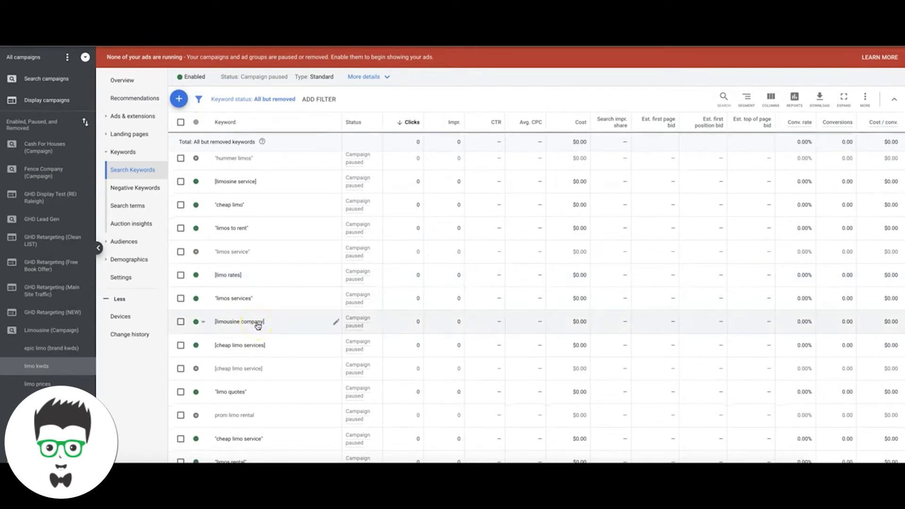
{"action": "scroll", "coordinate": [259, 321], "scroll_direction": "down", "scroll_amount": 4}
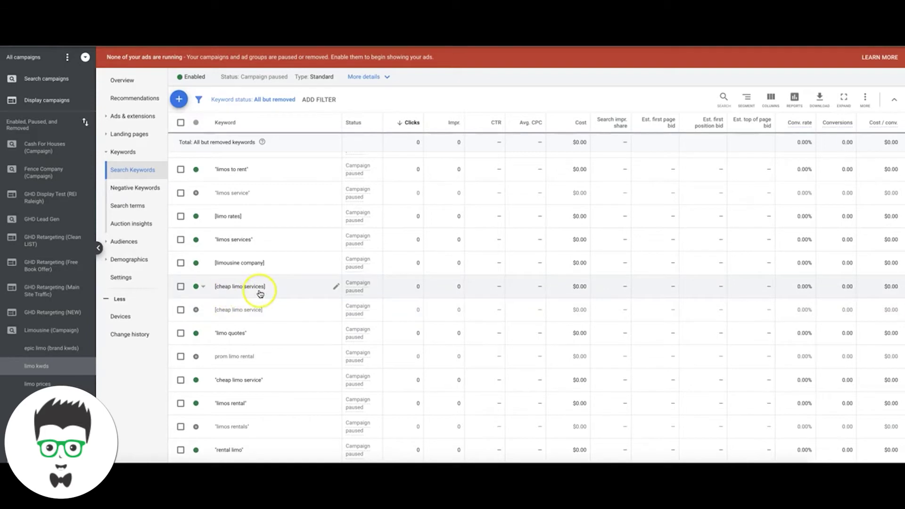
{"action": "scroll", "coordinate": [278, 312], "scroll_direction": "down", "scroll_amount": 2}
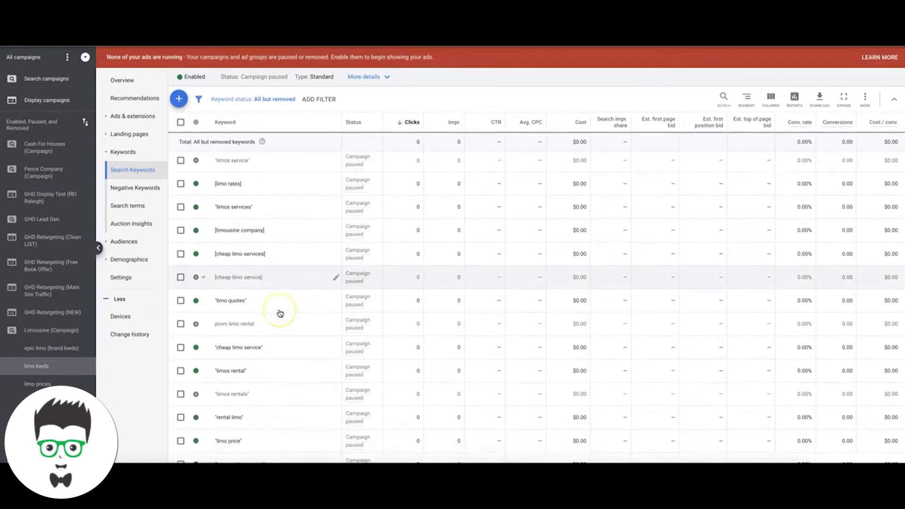
{"action": "scroll", "coordinate": [213, 309], "scroll_direction": "down", "scroll_amount": 1}
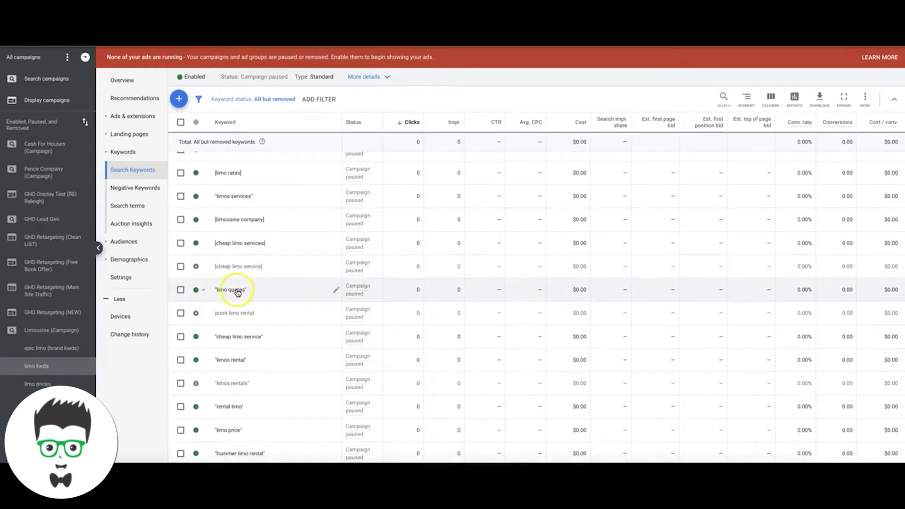
{"action": "scroll", "coordinate": [264, 297], "scroll_direction": "down", "scroll_amount": 4}
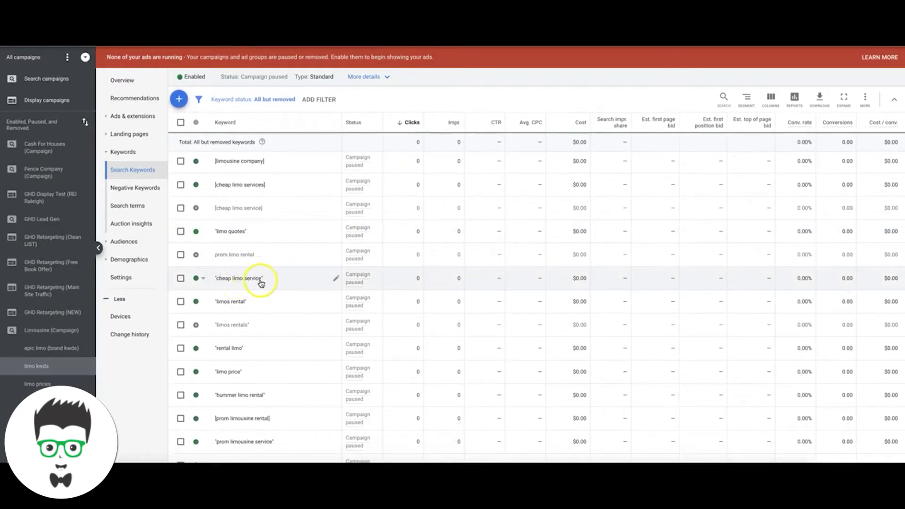
{"action": "scroll", "coordinate": [273, 286], "scroll_direction": "down", "scroll_amount": 10}
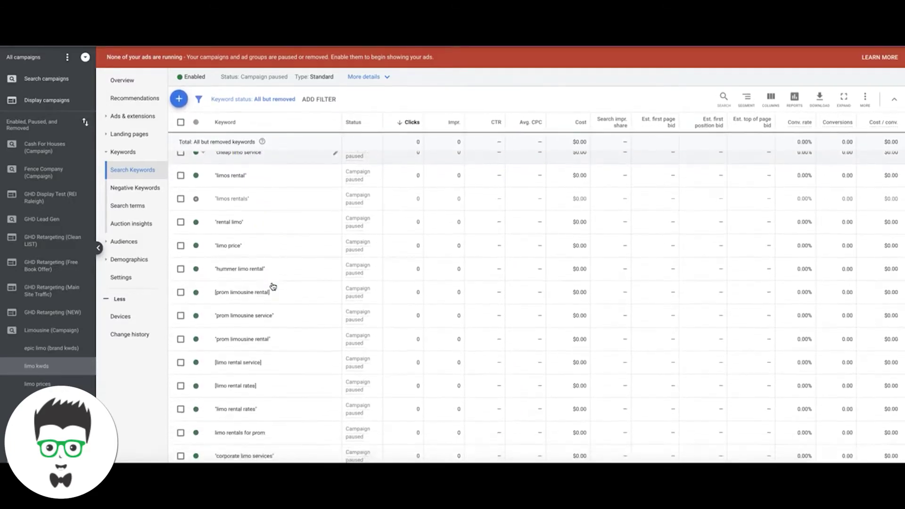
{"action": "scroll", "coordinate": [273, 287], "scroll_direction": "down", "scroll_amount": 8}
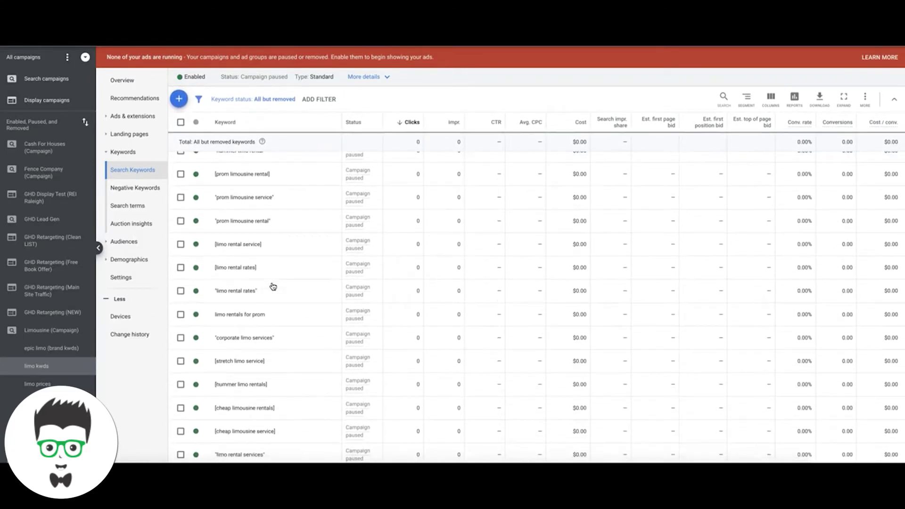
{"action": "scroll", "coordinate": [264, 283], "scroll_direction": "down", "scroll_amount": 4}
{"action": "scroll", "coordinate": [255, 279], "scroll_direction": "down", "scroll_amount": 10}
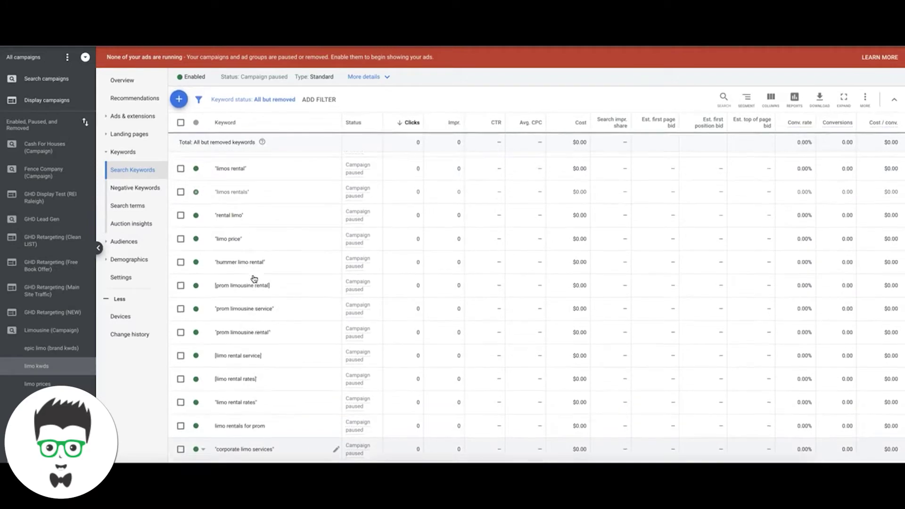
{"action": "scroll", "coordinate": [255, 279], "scroll_direction": "up", "scroll_amount": 15}
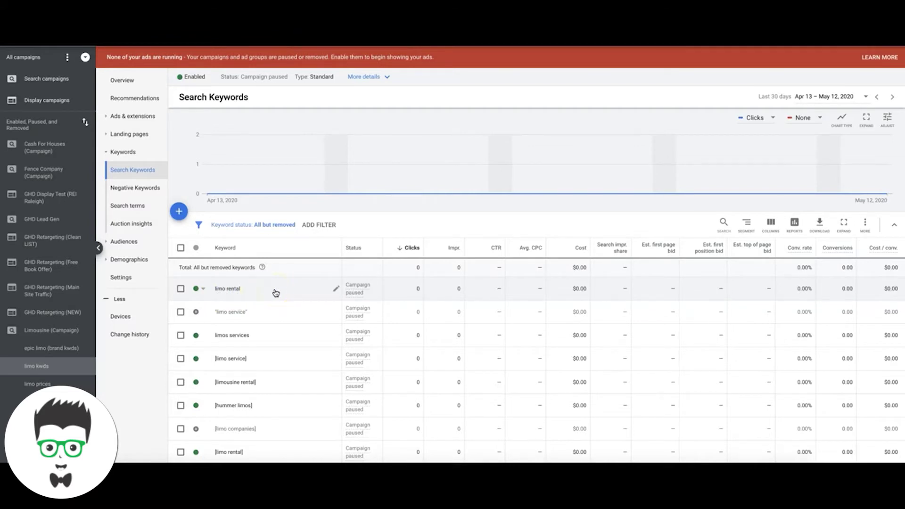
{"action": "left_click", "coordinate": [263, 332]}
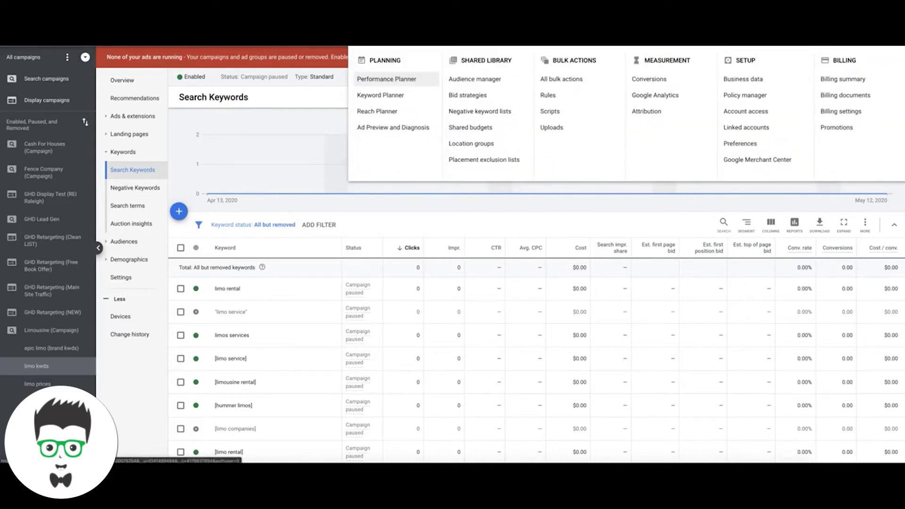
Run a Keyword Planner 'Discover new keywords' search seeded with 'limo rentals'
{"action": "left_click", "coordinate": [387, 95]}
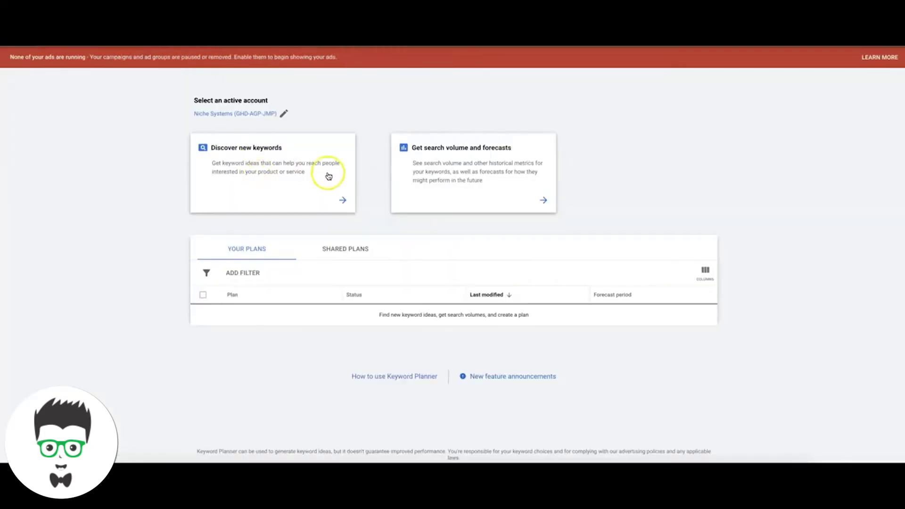
{"action": "left_click", "coordinate": [244, 168]}
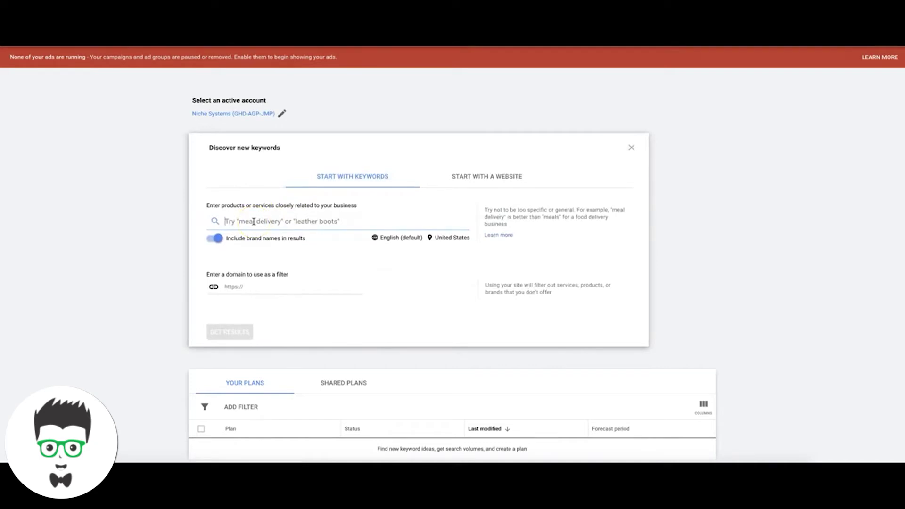
{"action": "type", "text": "limo rentals"}
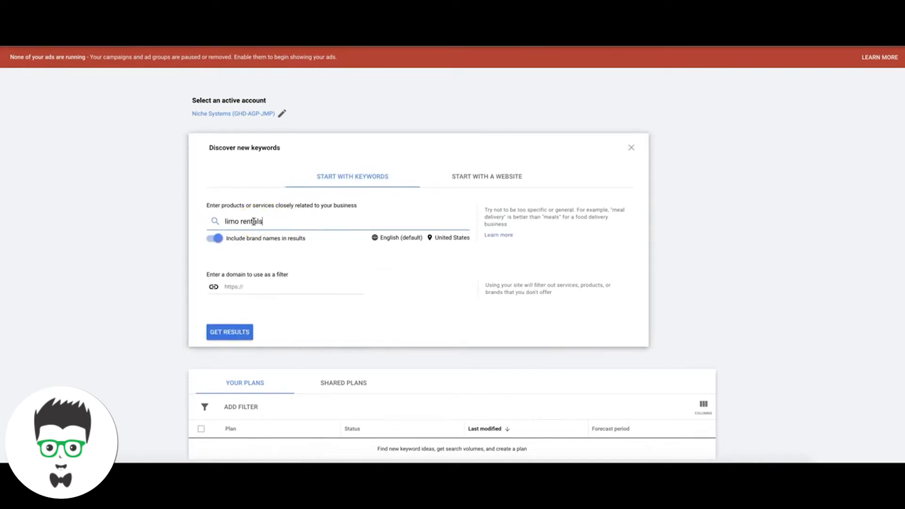
{"action": "key", "text": "Return"}
{"action": "key", "text": "Return"}
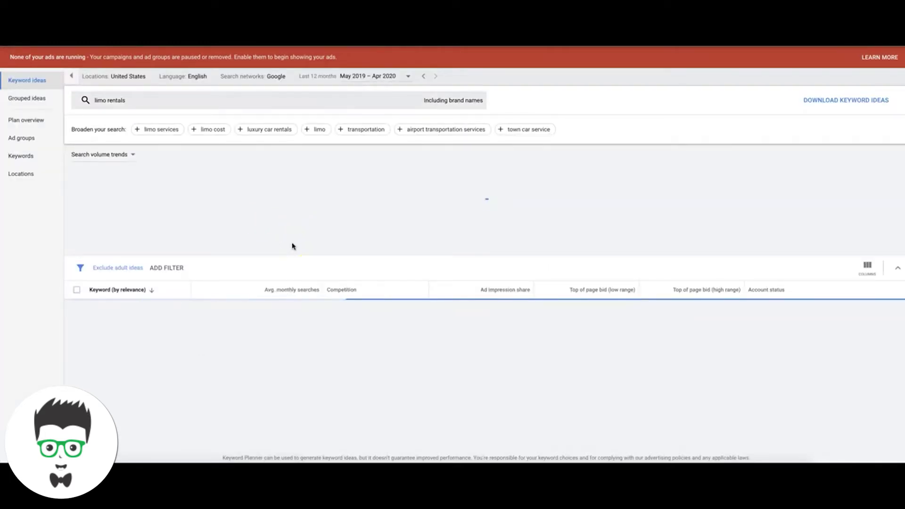
{"action": "scroll", "coordinate": [234, 253], "scroll_direction": "down", "scroll_amount": 2}
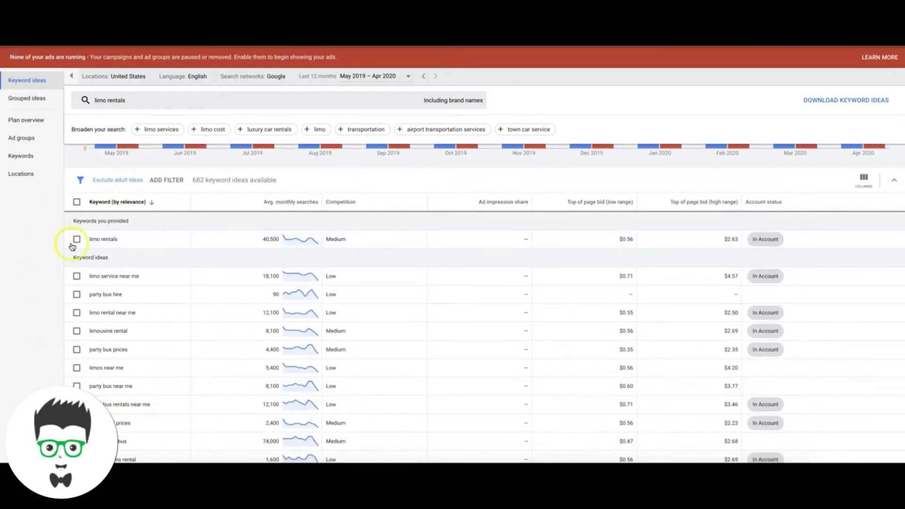
{"action": "scroll", "coordinate": [159, 209], "scroll_direction": "up", "scroll_amount": 2}
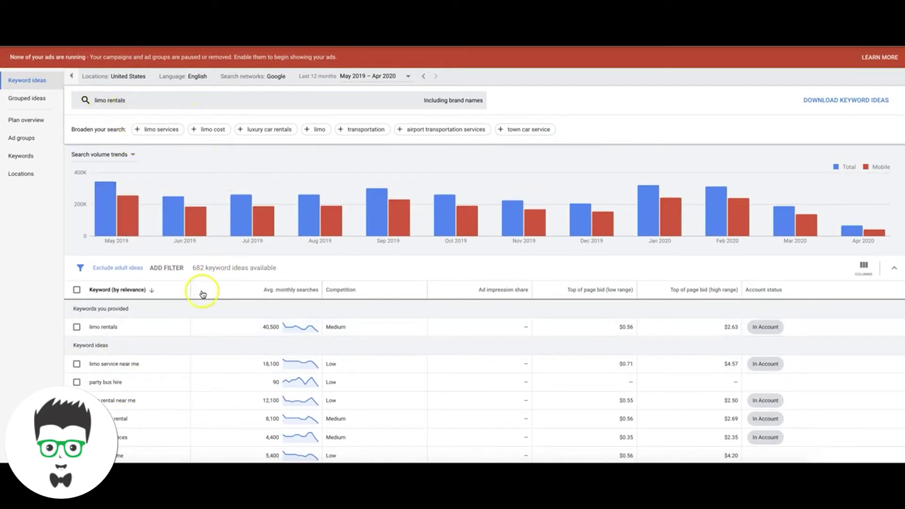
{"action": "scroll", "coordinate": [198, 323], "scroll_direction": "down", "scroll_amount": 1}
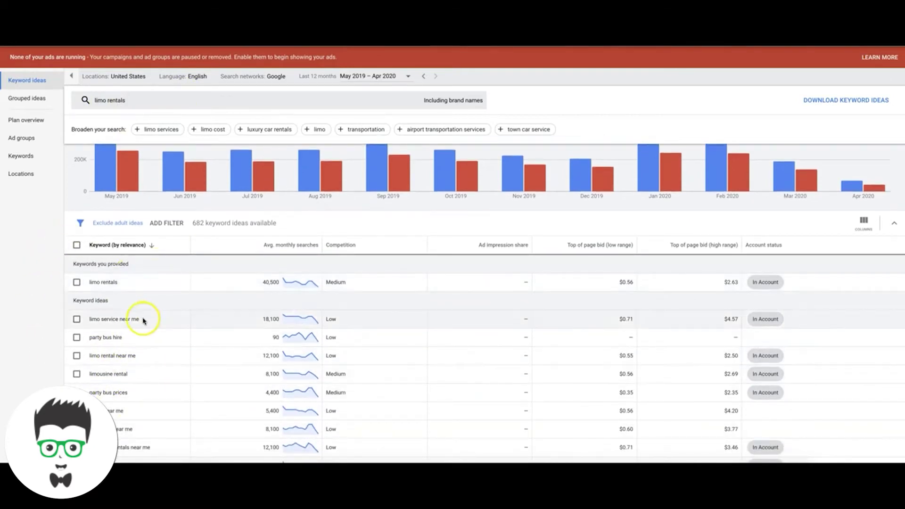
{"action": "scroll", "coordinate": [206, 290], "scroll_direction": "down", "scroll_amount": 1}
{"action": "scroll", "coordinate": [206, 290], "scroll_direction": "down", "scroll_amount": 2}
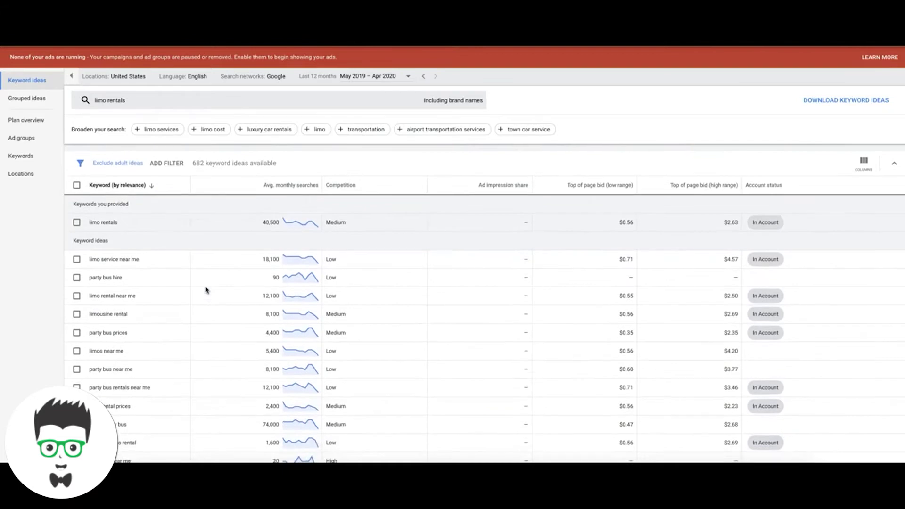
{"action": "scroll", "coordinate": [205, 289], "scroll_direction": "down", "scroll_amount": 1}
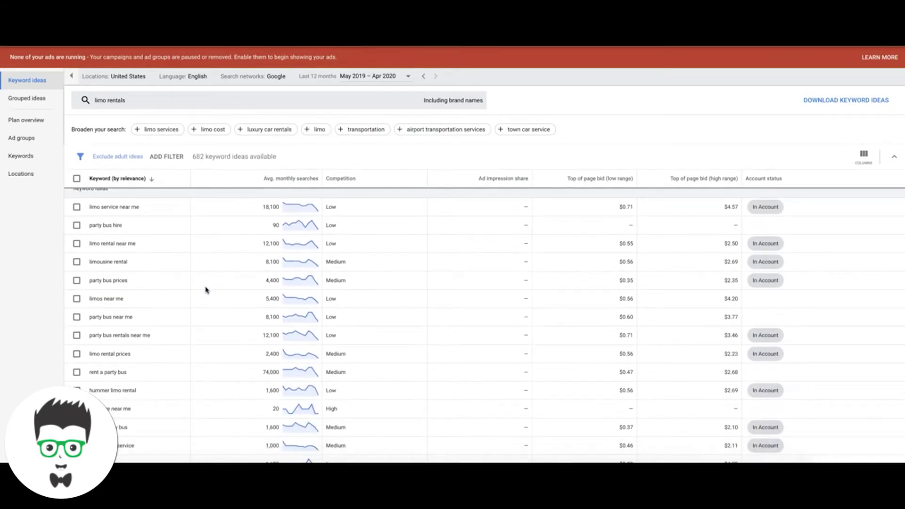
{"action": "left_click", "coordinate": [122, 209]}
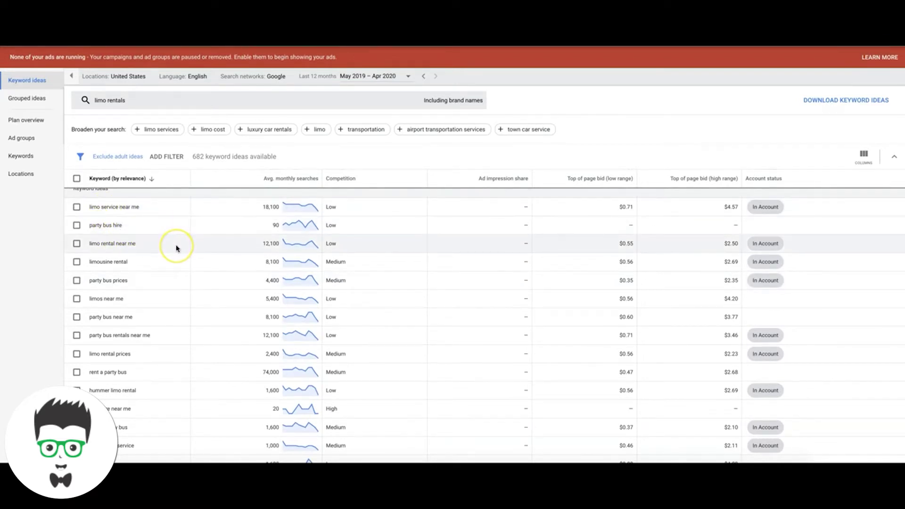
{"action": "left_click", "coordinate": [174, 281]}
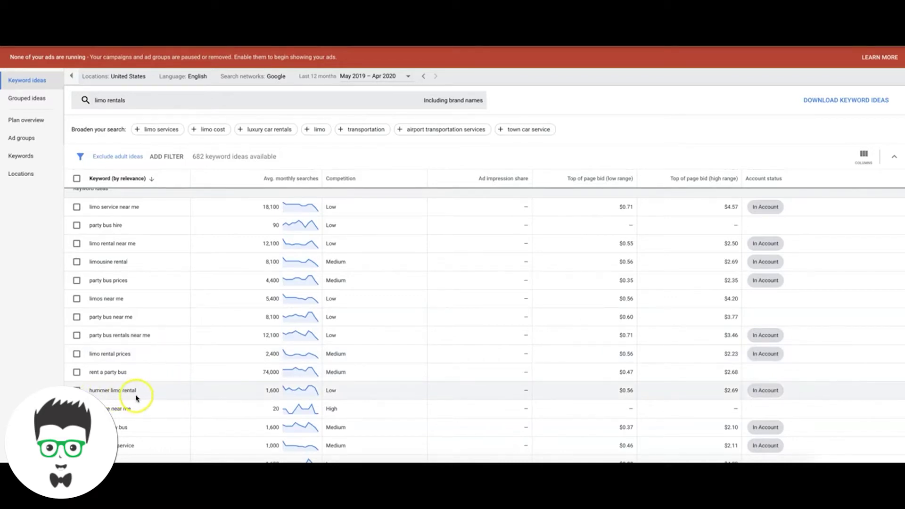
{"action": "scroll", "coordinate": [177, 394], "scroll_direction": "down", "scroll_amount": 2}
{"action": "scroll", "coordinate": [178, 392], "scroll_direction": "down", "scroll_amount": 3}
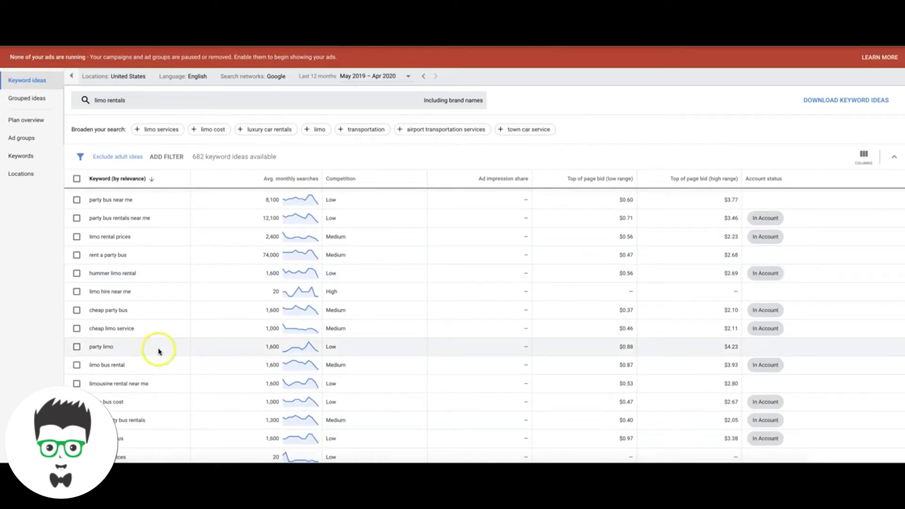
{"action": "scroll", "coordinate": [171, 351], "scroll_direction": "down", "scroll_amount": 5}
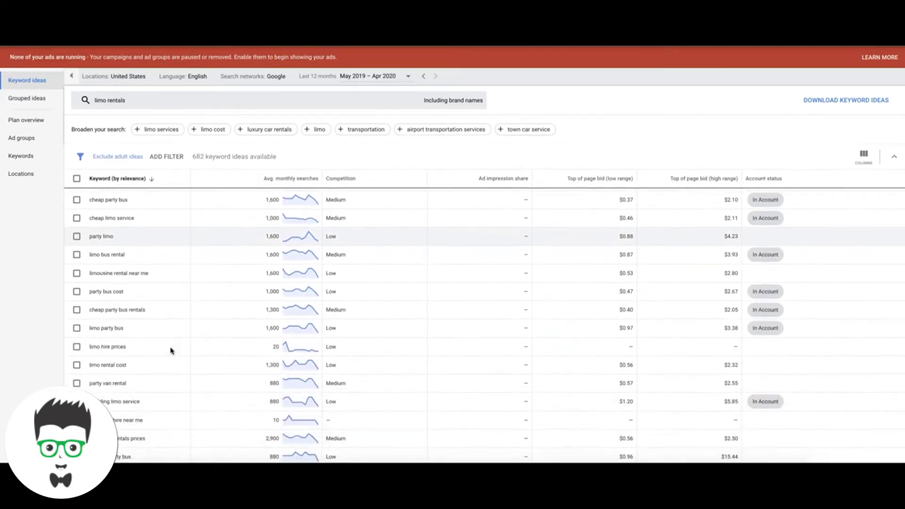
{"action": "scroll", "coordinate": [170, 351], "scroll_direction": "down", "scroll_amount": 3}
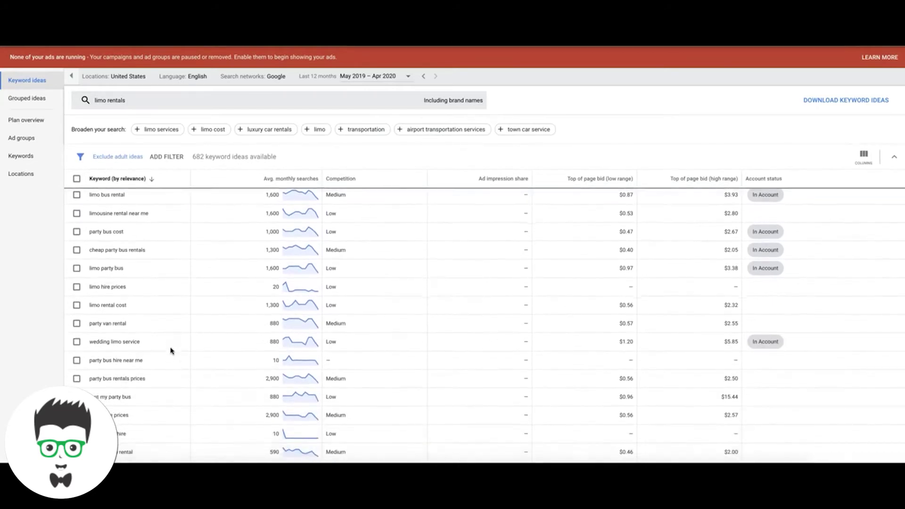
{"action": "scroll", "coordinate": [171, 351], "scroll_direction": "down", "scroll_amount": 3}
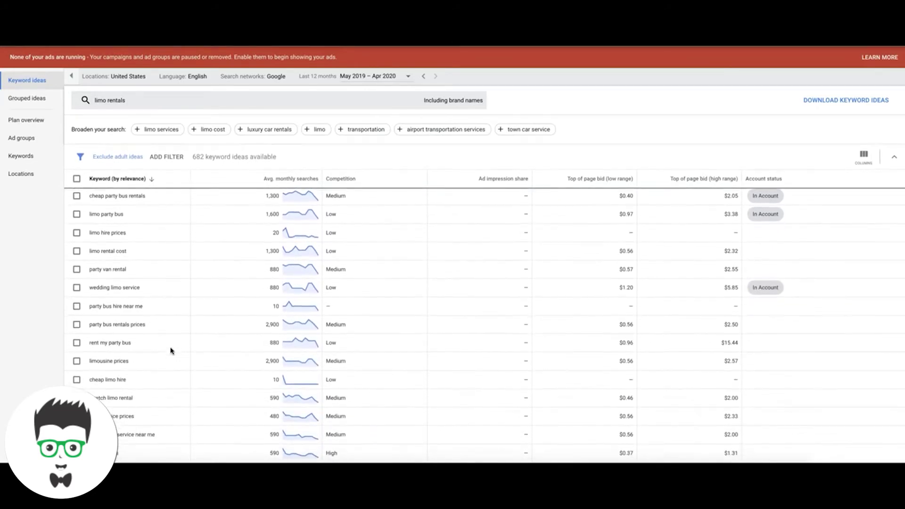
{"action": "scroll", "coordinate": [171, 351], "scroll_direction": "down", "scroll_amount": 4}
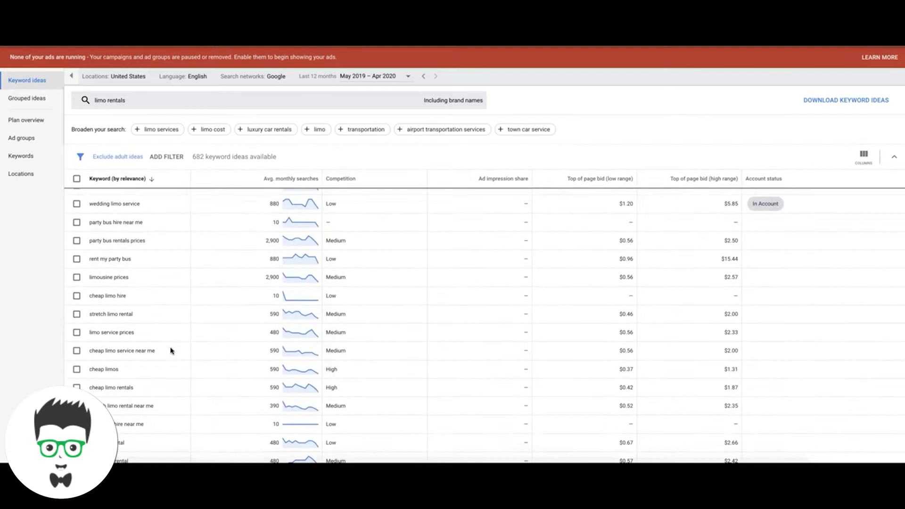
{"action": "scroll", "coordinate": [171, 351], "scroll_direction": "down", "scroll_amount": 2}
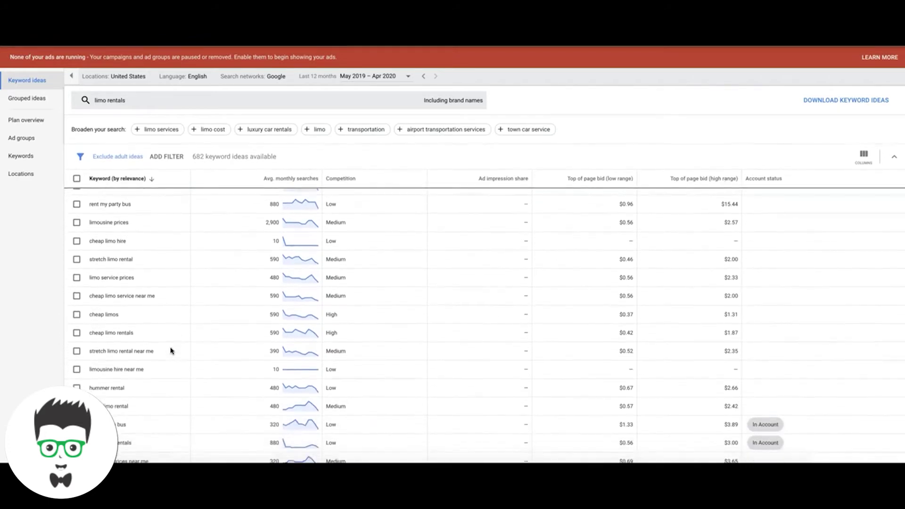
{"action": "scroll", "coordinate": [171, 351], "scroll_direction": "down", "scroll_amount": 3}
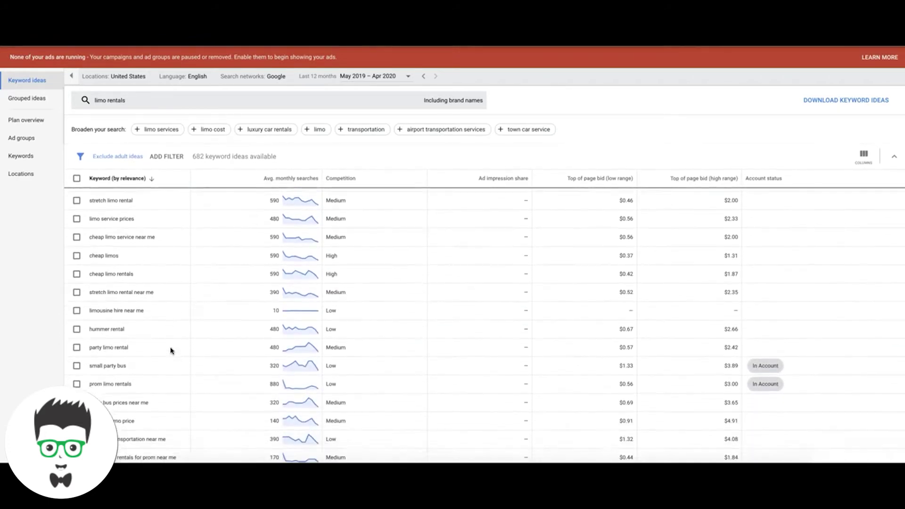
{"action": "scroll", "coordinate": [171, 350], "scroll_direction": "down", "scroll_amount": 3}
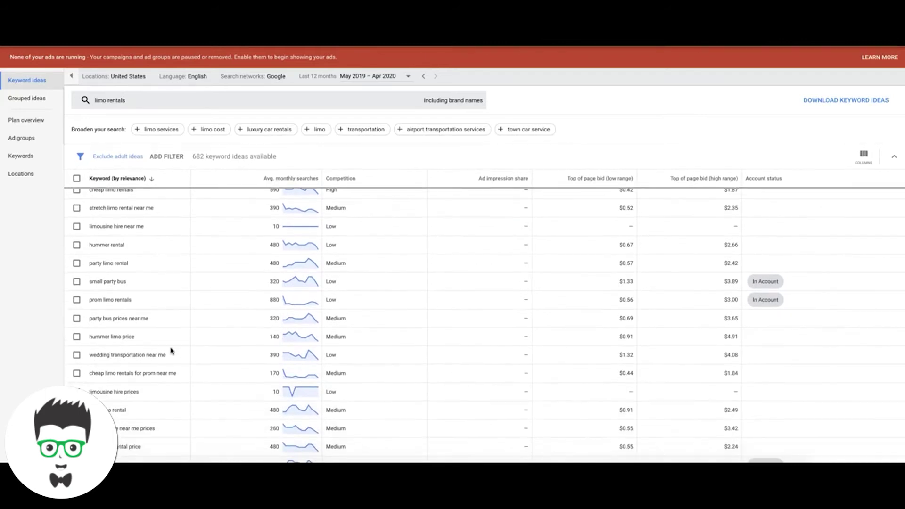
{"action": "scroll", "coordinate": [171, 351], "scroll_direction": "down", "scroll_amount": 1}
{"action": "left_click", "coordinate": [139, 322]}
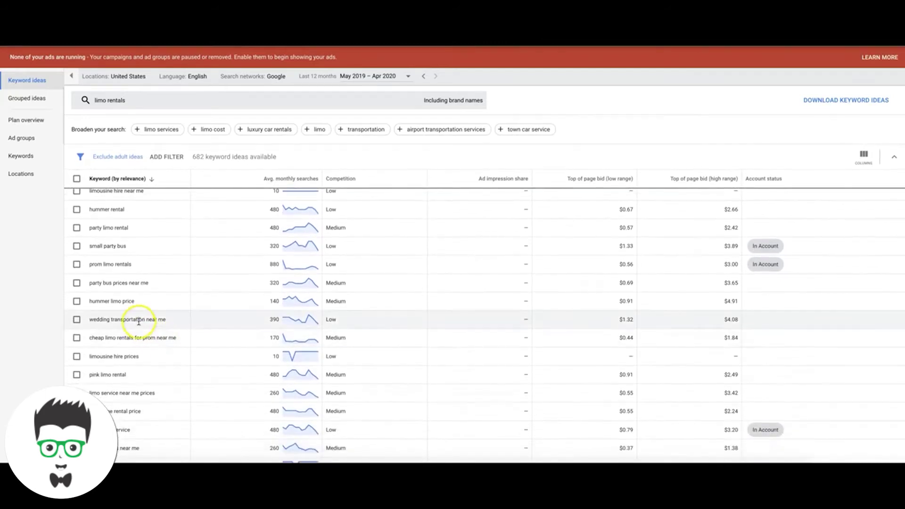
{"action": "scroll", "coordinate": [179, 321], "scroll_direction": "down", "scroll_amount": 1}
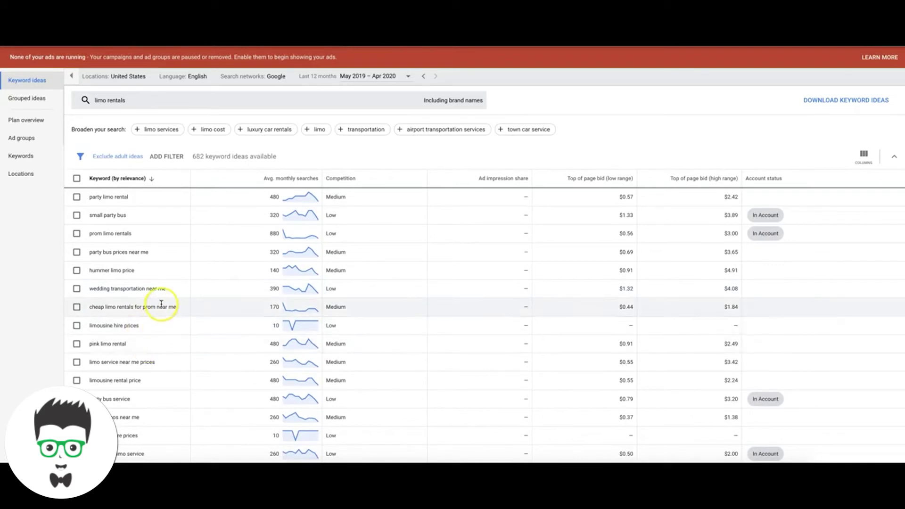
{"action": "scroll", "coordinate": [161, 304], "scroll_direction": "down", "scroll_amount": 2}
{"action": "scroll", "coordinate": [161, 303], "scroll_direction": "down", "scroll_amount": 3}
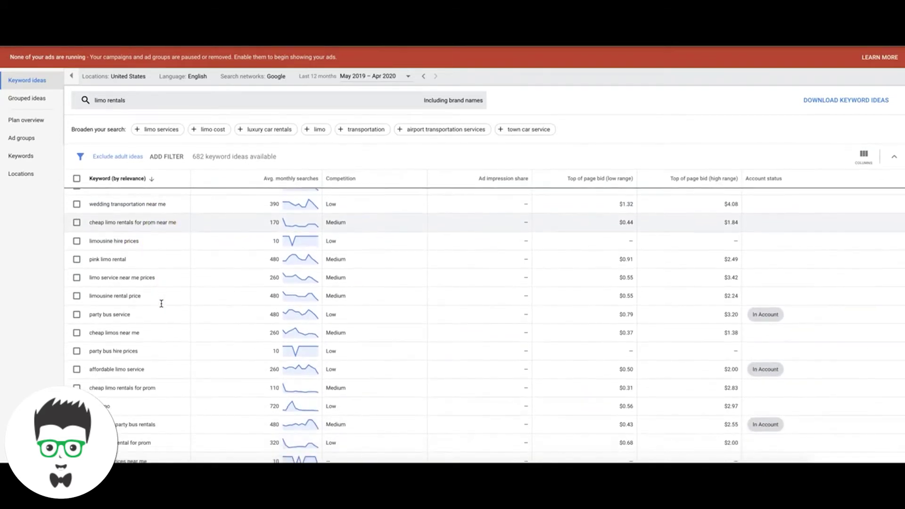
{"action": "scroll", "coordinate": [162, 304], "scroll_direction": "down", "scroll_amount": 3}
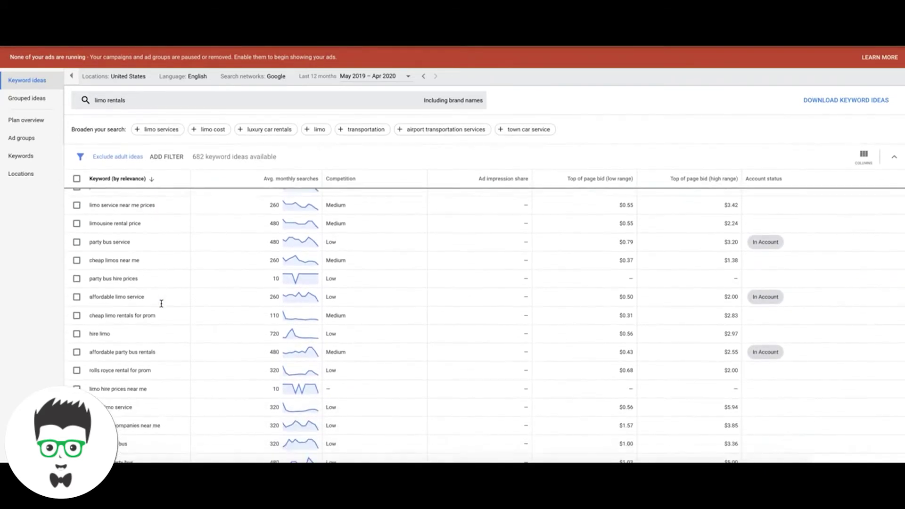
{"action": "scroll", "coordinate": [172, 312], "scroll_direction": "down", "scroll_amount": 2}
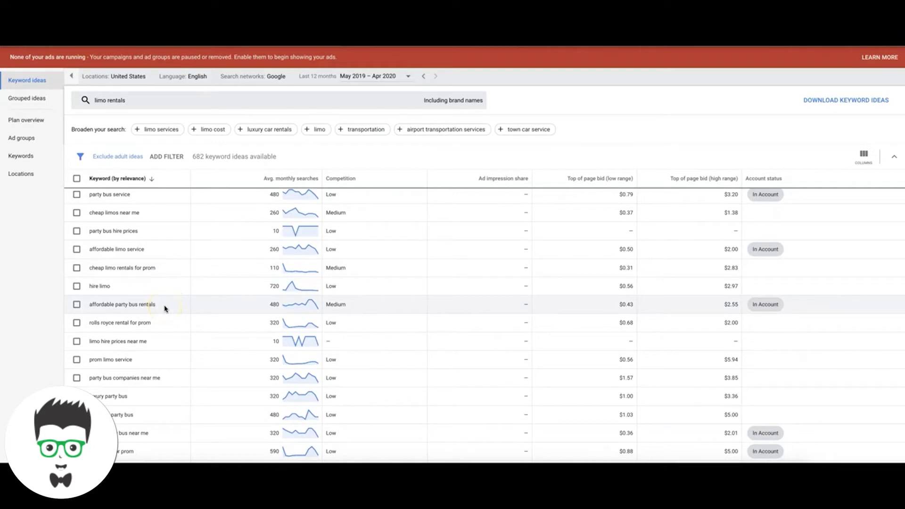
{"action": "scroll", "coordinate": [165, 308], "scroll_direction": "down", "scroll_amount": 3}
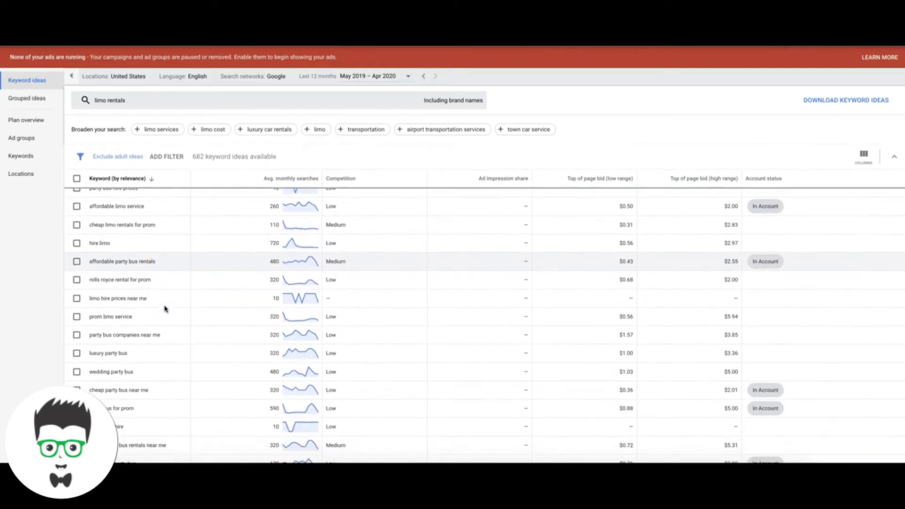
{"action": "scroll", "coordinate": [165, 309], "scroll_direction": "down", "scroll_amount": 3}
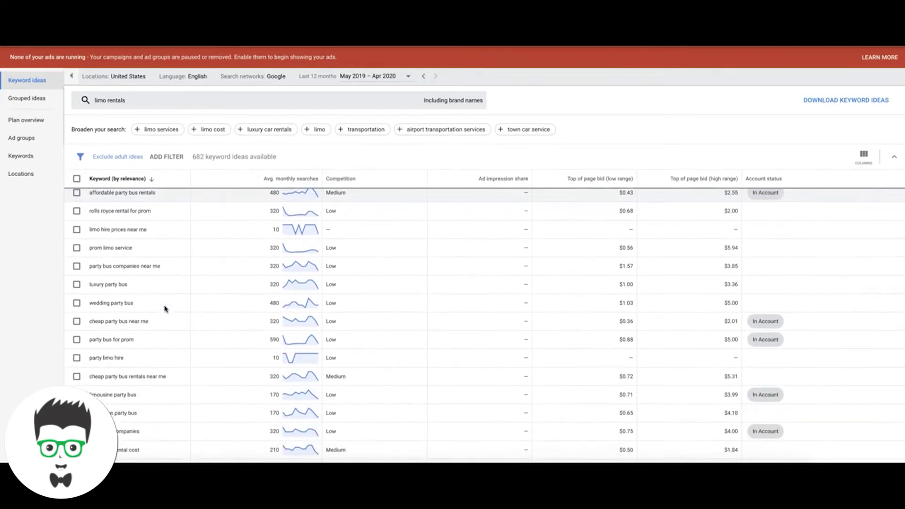
{"action": "scroll", "coordinate": [165, 309], "scroll_direction": "down", "scroll_amount": 5}
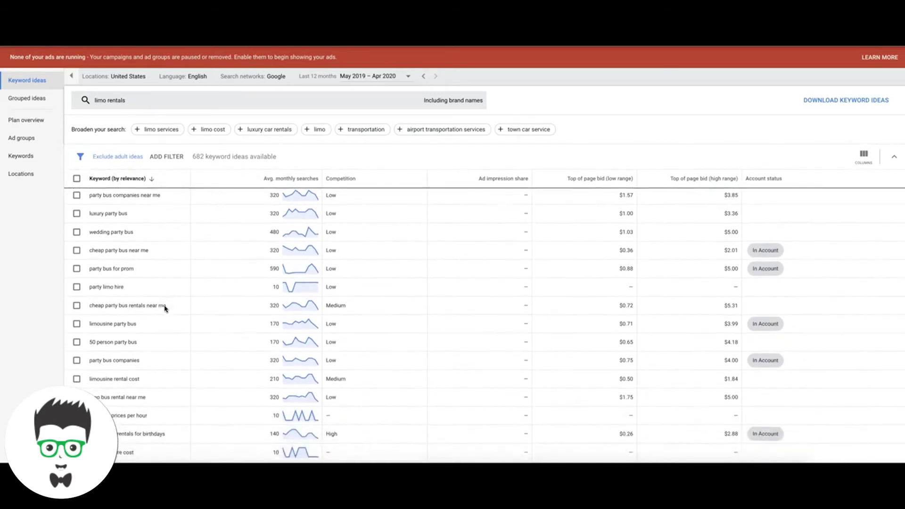
{"action": "scroll", "coordinate": [165, 309], "scroll_direction": "down", "scroll_amount": 2}
{"action": "scroll", "coordinate": [165, 309], "scroll_direction": "down", "scroll_amount": 1}
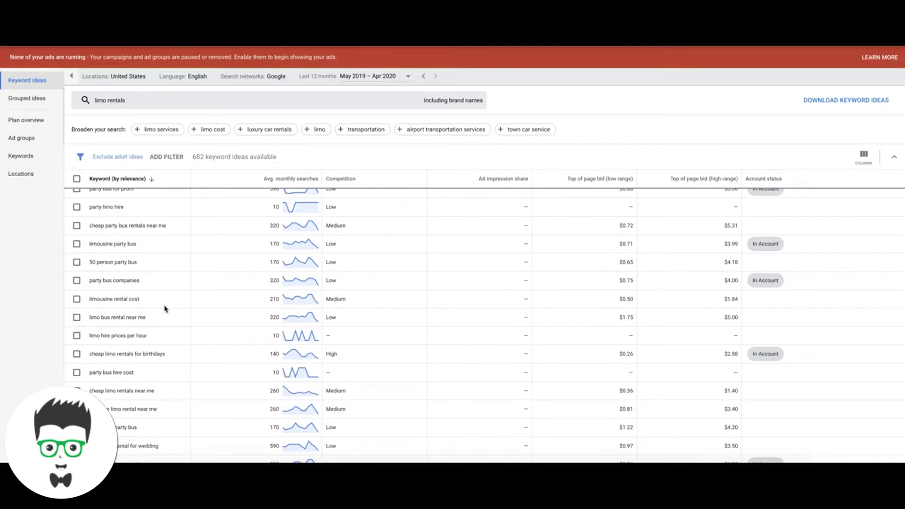
{"action": "left_click", "coordinate": [157, 296]}
{"action": "scroll", "coordinate": [158, 295], "scroll_direction": "down", "scroll_amount": 1}
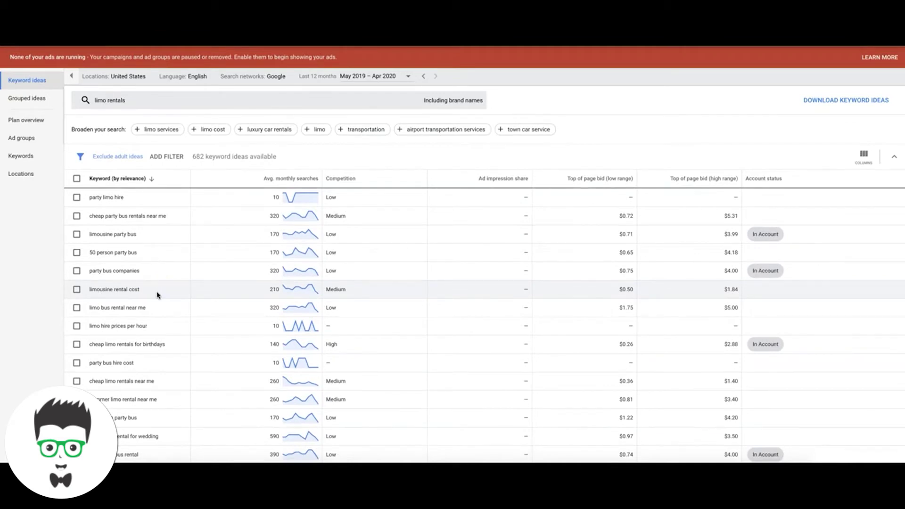
{"action": "left_click", "coordinate": [165, 290]}
{"action": "left_click", "coordinate": [170, 291]}
{"action": "scroll", "coordinate": [171, 292], "scroll_direction": "down", "scroll_amount": 3}
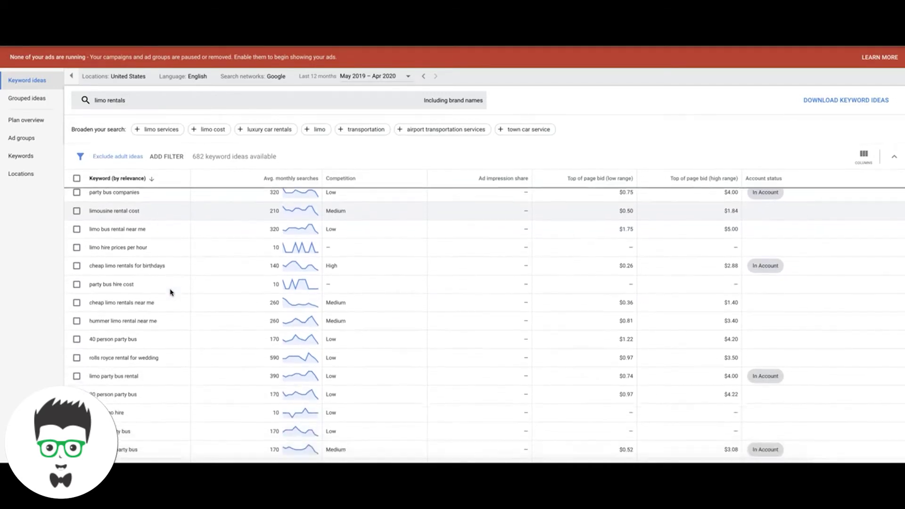
{"action": "scroll", "coordinate": [171, 292], "scroll_direction": "down", "scroll_amount": 1}
{"action": "left_click", "coordinate": [171, 307]}
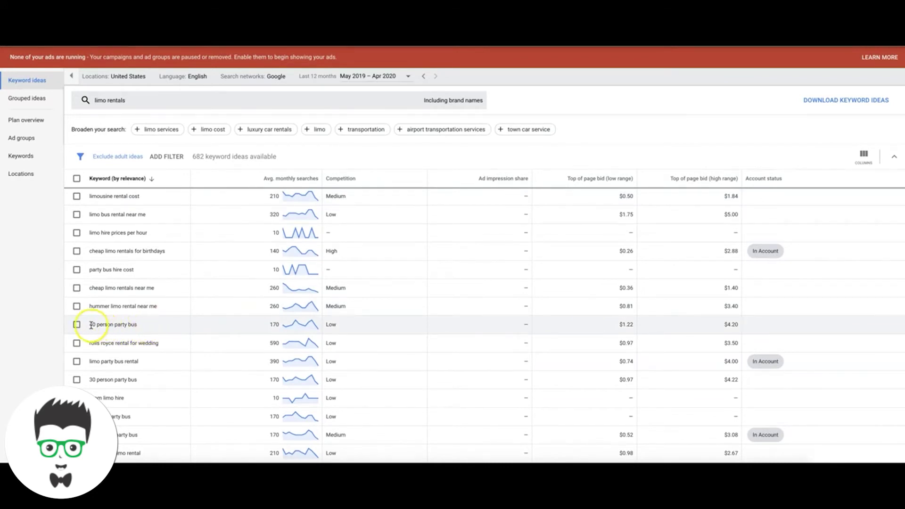
{"action": "left_click", "coordinate": [149, 328]}
{"action": "scroll", "coordinate": [172, 329], "scroll_direction": "down", "scroll_amount": 3}
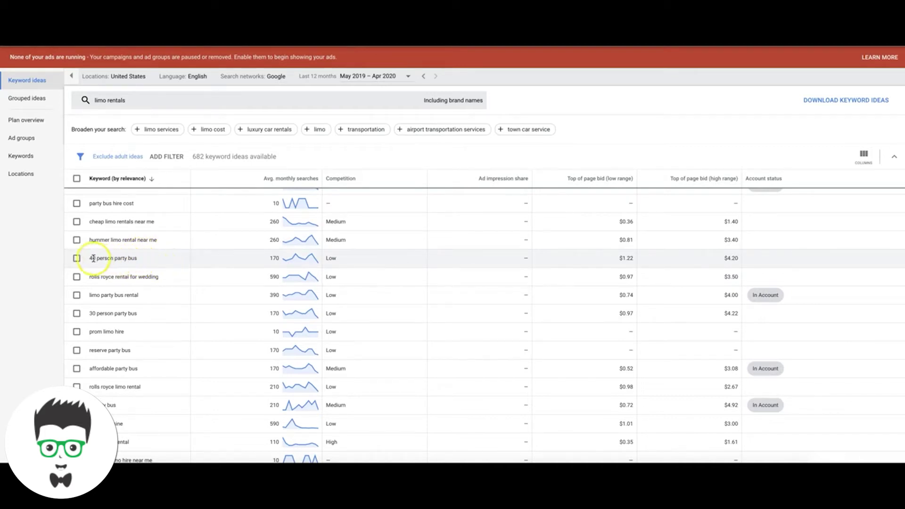
{"action": "scroll", "coordinate": [183, 284], "scroll_direction": "down", "scroll_amount": 2}
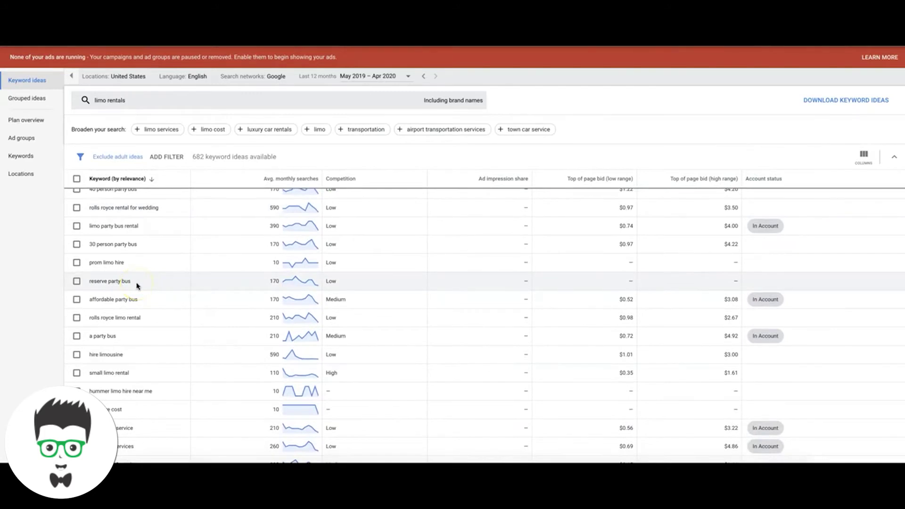
{"action": "scroll", "coordinate": [157, 285], "scroll_direction": "down", "scroll_amount": 3}
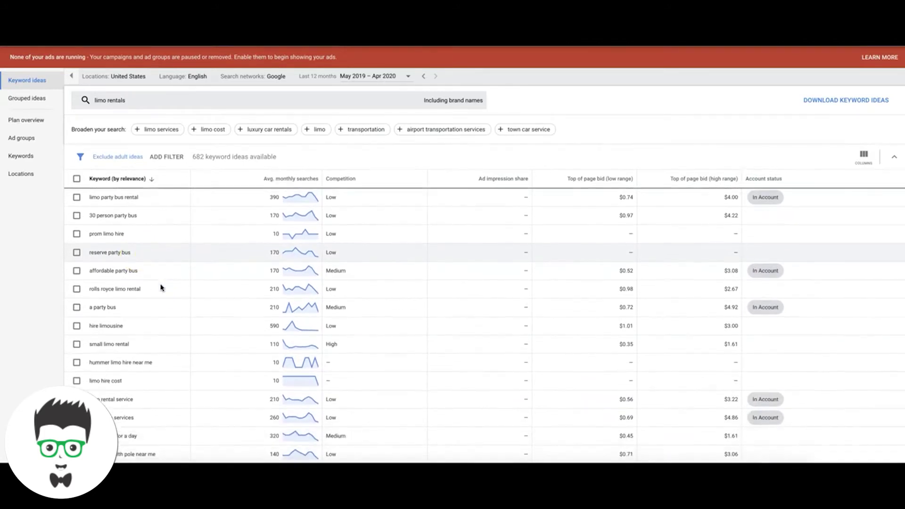
{"action": "scroll", "coordinate": [161, 286], "scroll_direction": "down", "scroll_amount": 1}
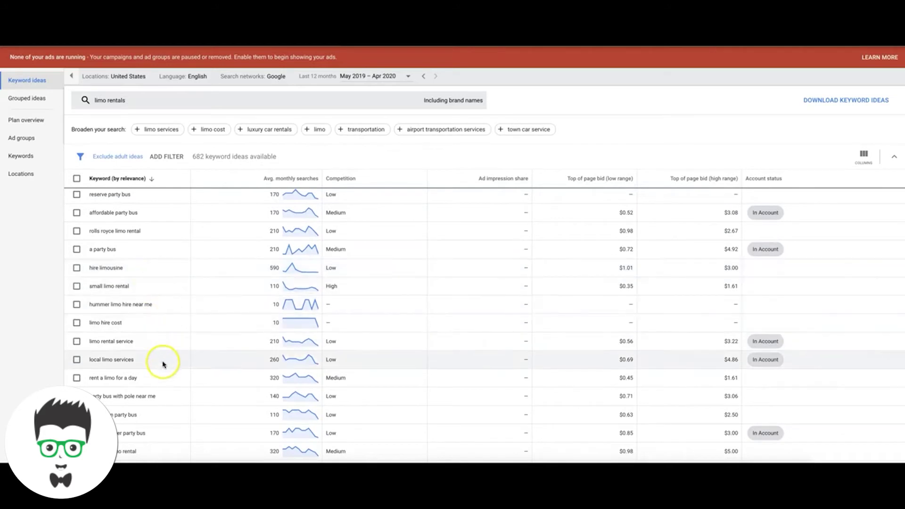
{"action": "scroll", "coordinate": [162, 364], "scroll_direction": "down", "scroll_amount": 3}
{"action": "scroll", "coordinate": [163, 364], "scroll_direction": "down", "scroll_amount": 3}
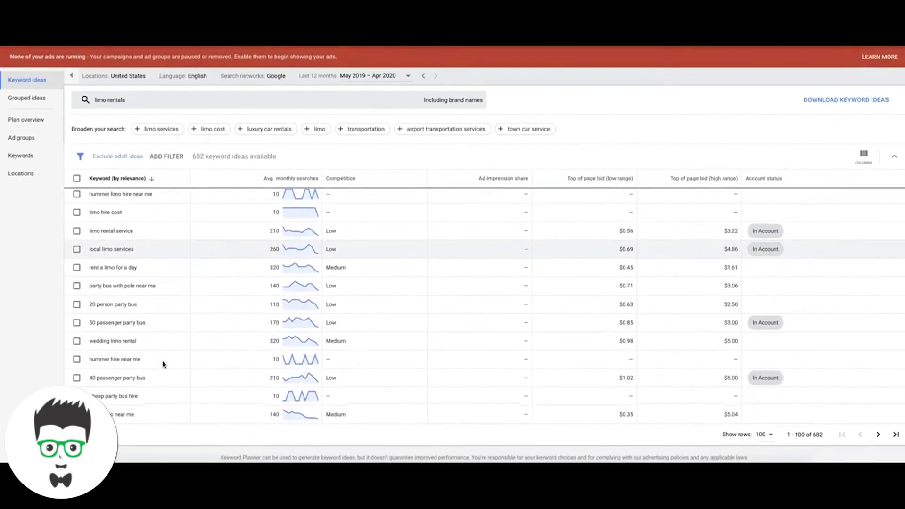
Load the next page of limo rentals ideas and scroll back up through the terms
{"action": "left_click", "coordinate": [880, 436]}
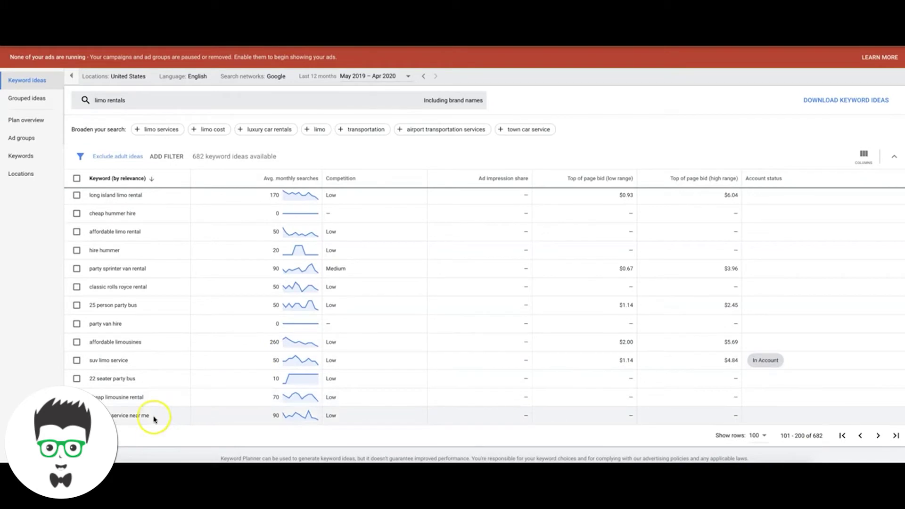
{"action": "scroll", "coordinate": [151, 346], "scroll_direction": "up", "scroll_amount": 1}
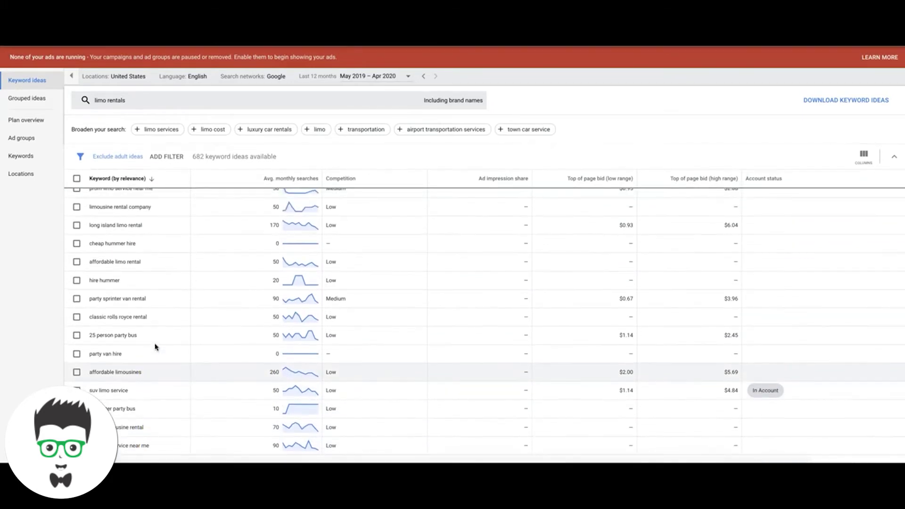
{"action": "scroll", "coordinate": [144, 330], "scroll_direction": "up", "scroll_amount": 1}
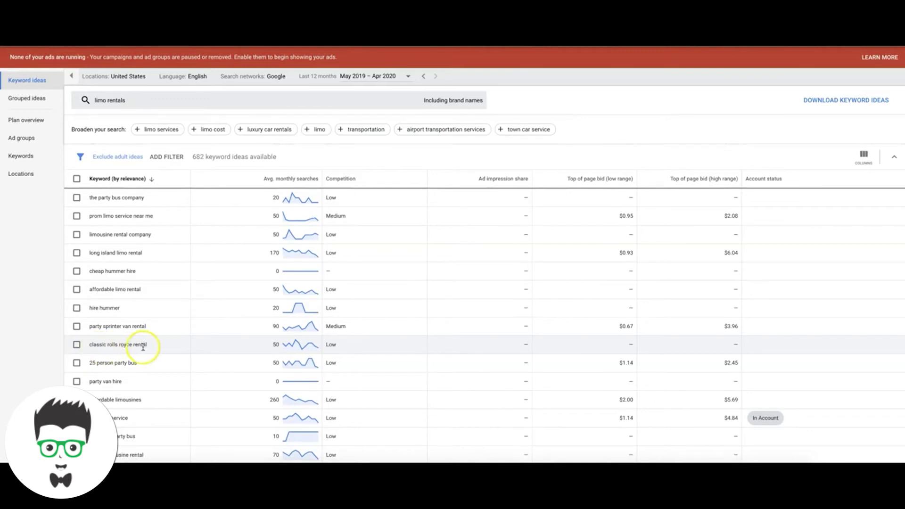
{"action": "scroll", "coordinate": [143, 347], "scroll_direction": "up", "scroll_amount": 2}
{"action": "scroll", "coordinate": [143, 348], "scroll_direction": "up", "scroll_amount": 3}
{"action": "scroll", "coordinate": [143, 347], "scroll_direction": "up", "scroll_amount": 3}
{"action": "scroll", "coordinate": [143, 347], "scroll_direction": "up", "scroll_amount": 4}
{"action": "scroll", "coordinate": [142, 347], "scroll_direction": "up", "scroll_amount": 5}
{"action": "scroll", "coordinate": [142, 348], "scroll_direction": "up", "scroll_amount": 4}
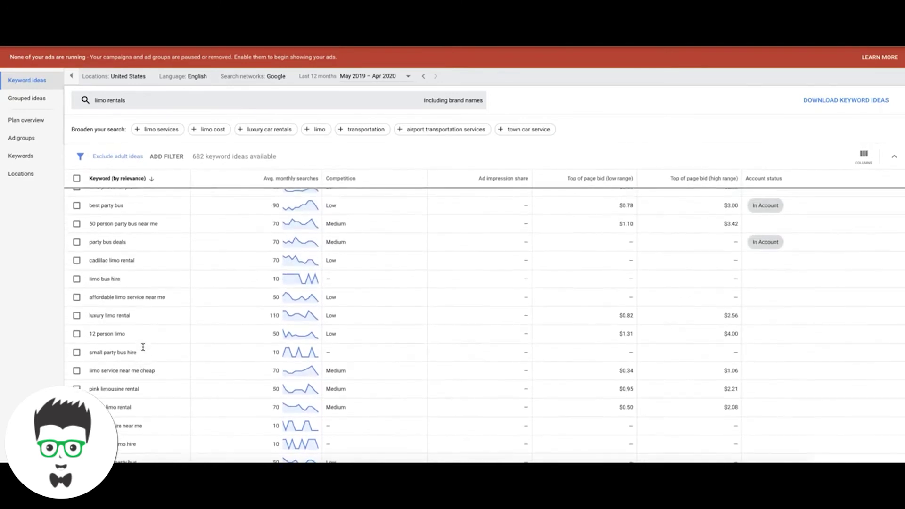
Point out the '12 person limo' idea and scroll up to the search volume trends chart
{"action": "left_click", "coordinate": [121, 345]}
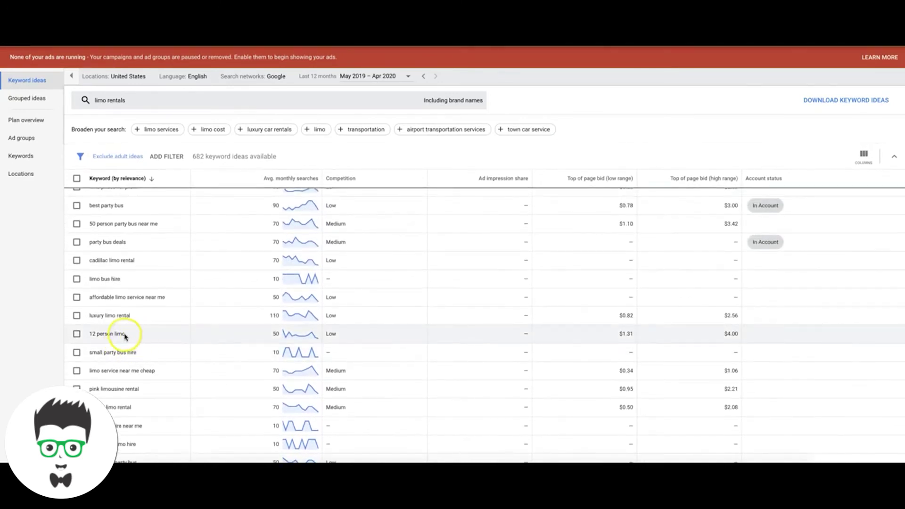
{"action": "scroll", "coordinate": [147, 339], "scroll_direction": "up", "scroll_amount": 3}
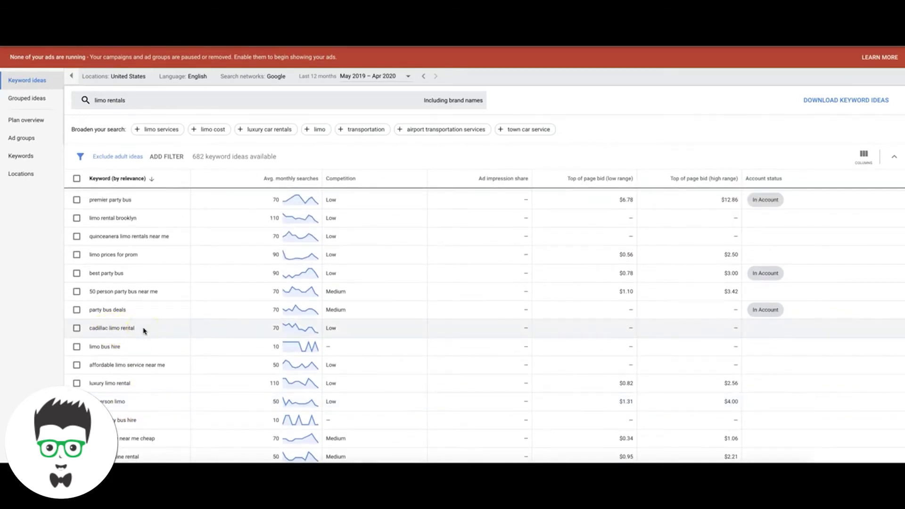
{"action": "scroll", "coordinate": [144, 331], "scroll_direction": "up", "scroll_amount": 1}
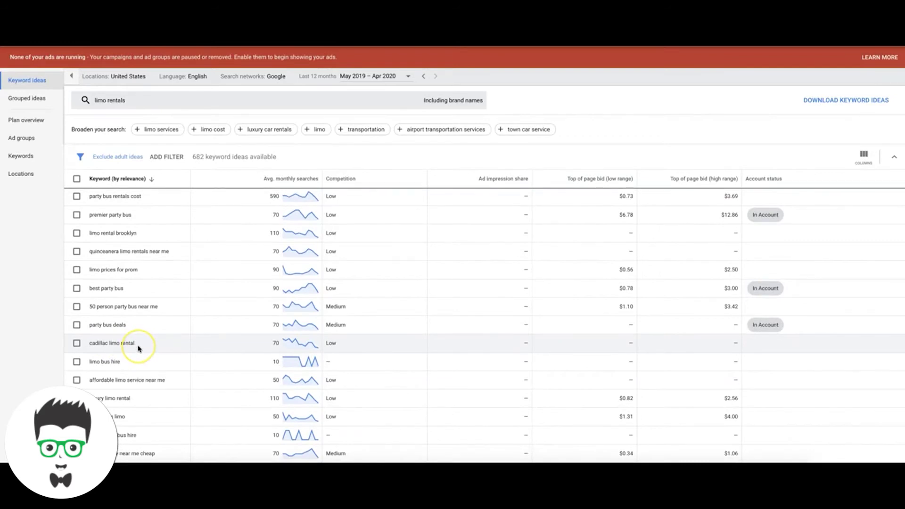
{"action": "scroll", "coordinate": [149, 349], "scroll_direction": "up", "scroll_amount": 4}
{"action": "scroll", "coordinate": [149, 349], "scroll_direction": "up", "scroll_amount": 3}
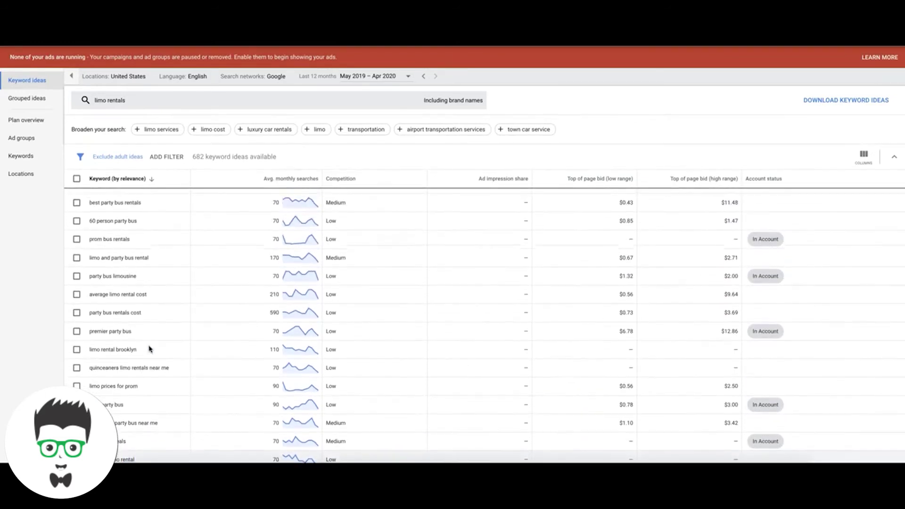
{"action": "scroll", "coordinate": [149, 349], "scroll_direction": "up", "scroll_amount": 3}
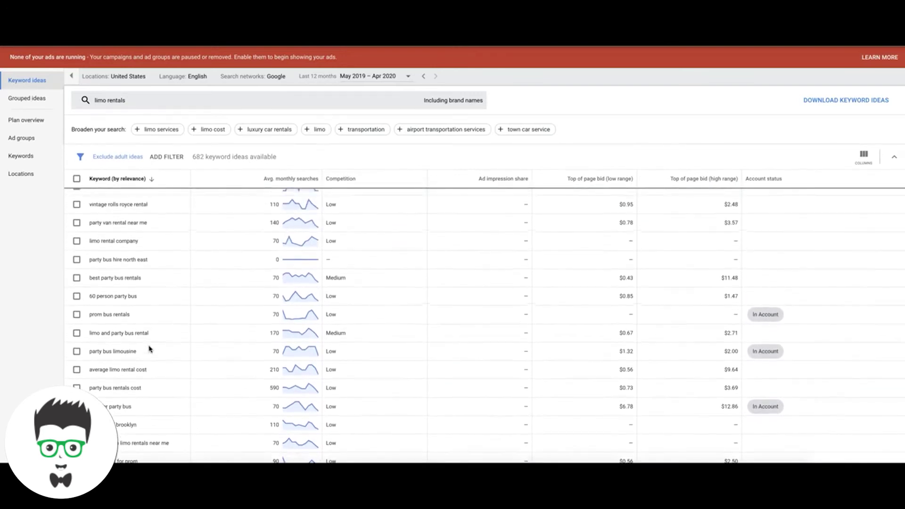
{"action": "scroll", "coordinate": [149, 349], "scroll_direction": "up", "scroll_amount": 2}
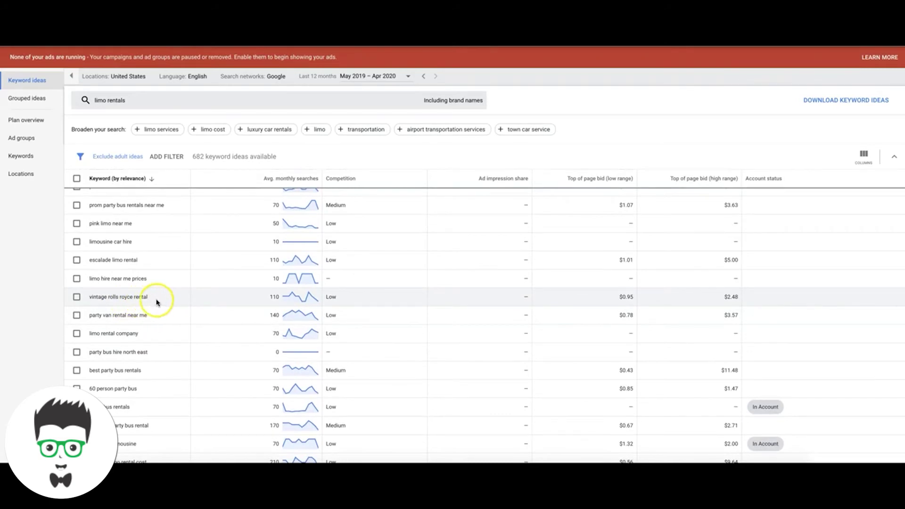
{"action": "scroll", "coordinate": [212, 291], "scroll_direction": "up", "scroll_amount": 10}
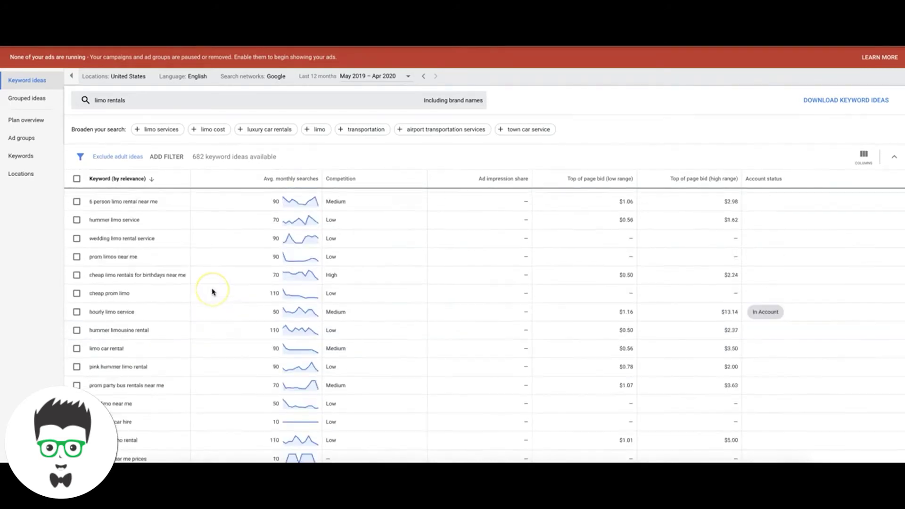
{"action": "scroll", "coordinate": [213, 291], "scroll_direction": "up", "scroll_amount": 1}
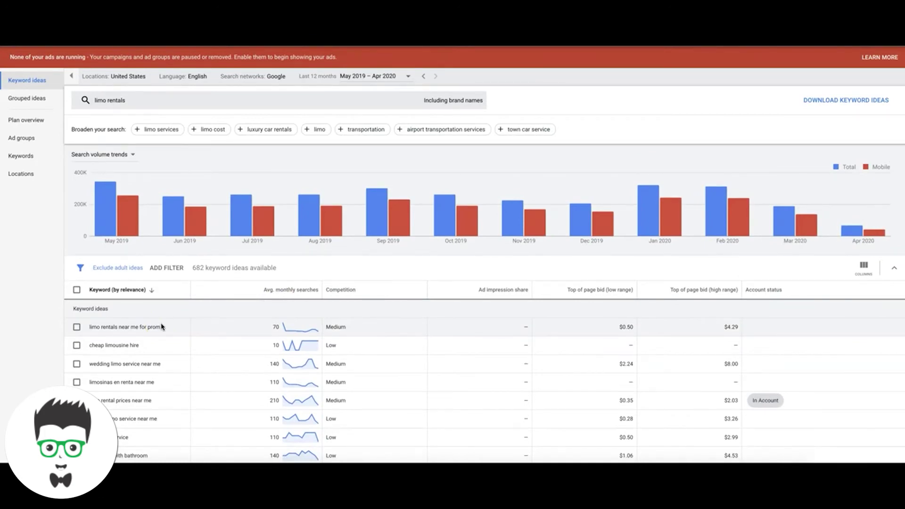
Replace the 'limo rentals' seed keyword with 'water damage contractor'
{"action": "left_click", "coordinate": [119, 101]}
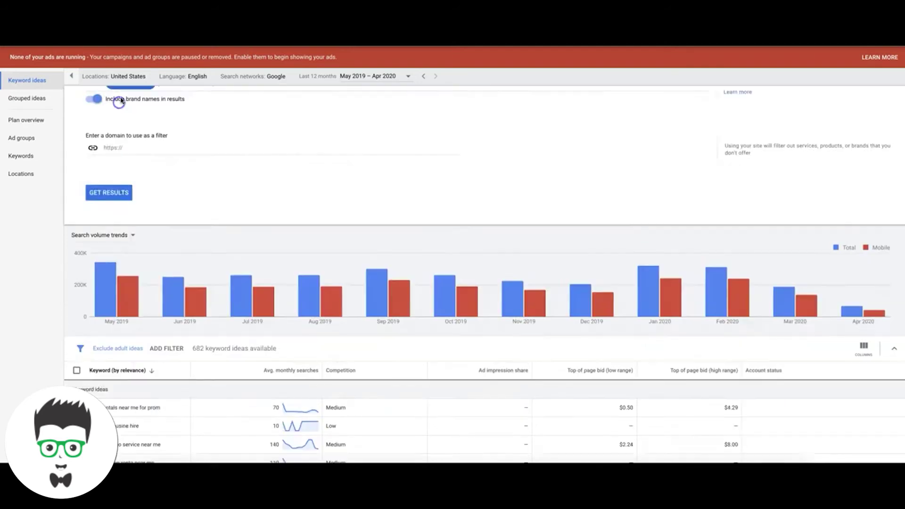
{"action": "left_click", "coordinate": [149, 143]}
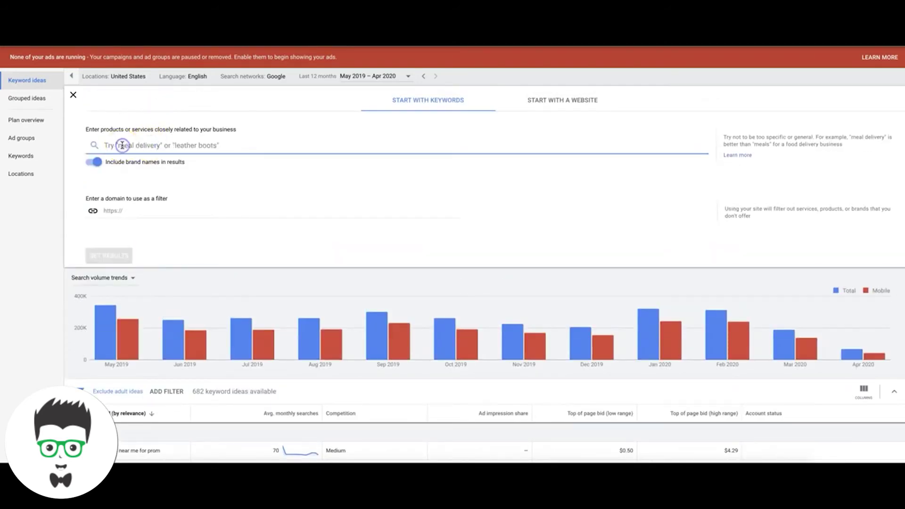
{"action": "type", "text": "water damage contractor"}
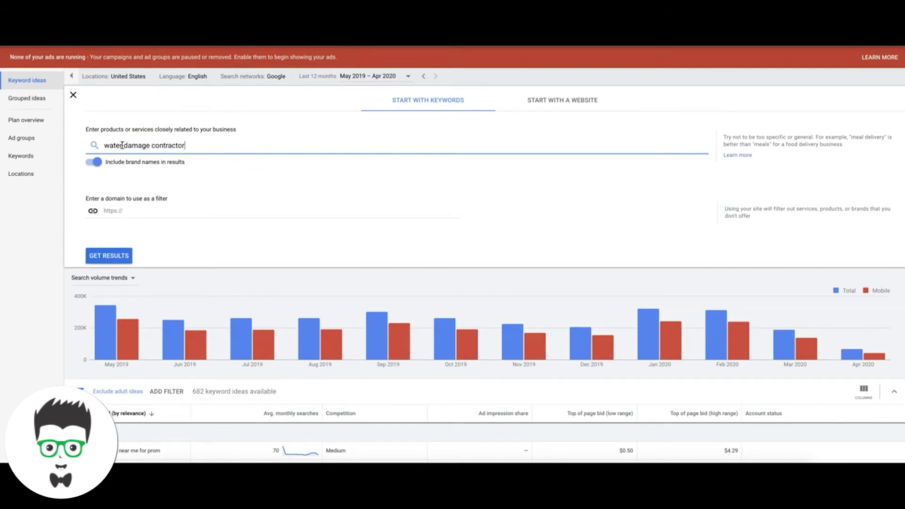
{"action": "key", "text": "Return"}
{"action": "key", "text": "Return"}
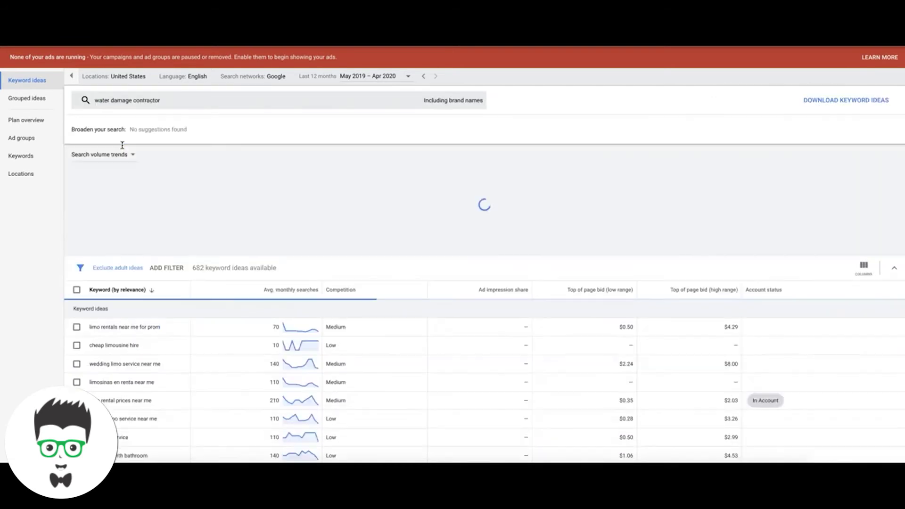
Widen the Keyword column so the full water damage contractor ideas show
{"action": "mouse_move", "coordinate": [175, 240]}
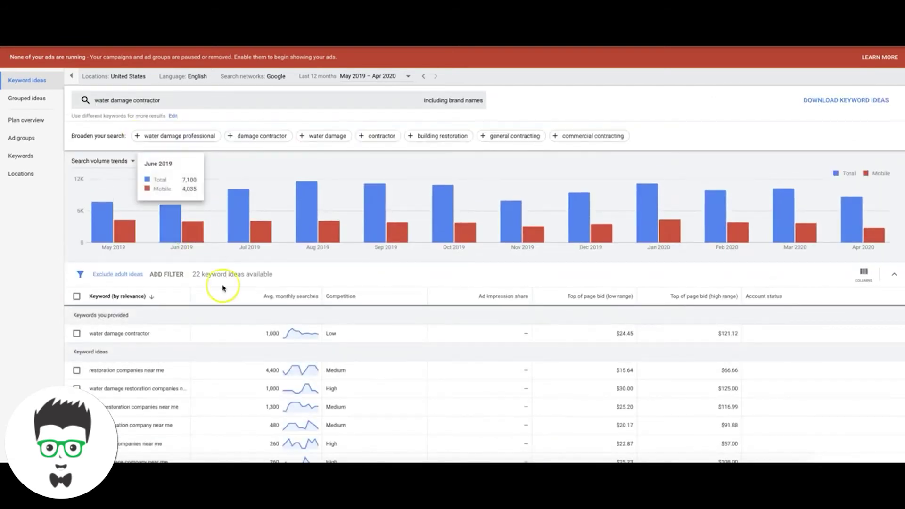
{"action": "scroll", "coordinate": [184, 314], "scroll_direction": "down", "scroll_amount": 2}
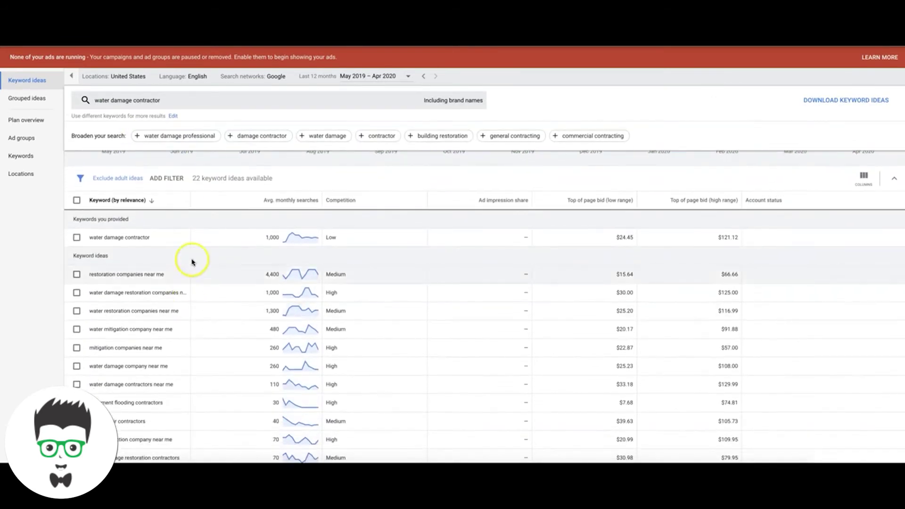
{"action": "left_click_drag", "start_coordinate": [188, 208], "coordinate": [228, 211]}
{"action": "scroll", "coordinate": [293, 229], "scroll_direction": "down", "scroll_amount": 1}
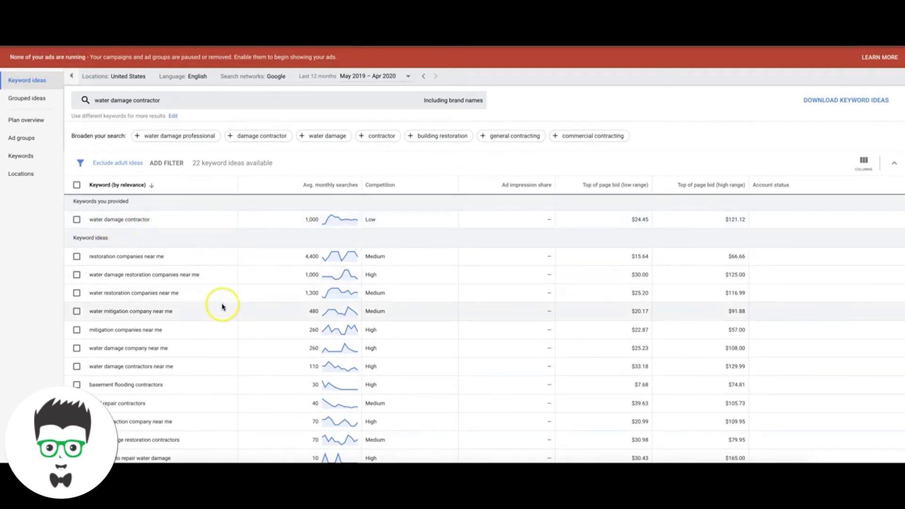
{"action": "scroll", "coordinate": [225, 302], "scroll_direction": "down", "scroll_amount": 1}
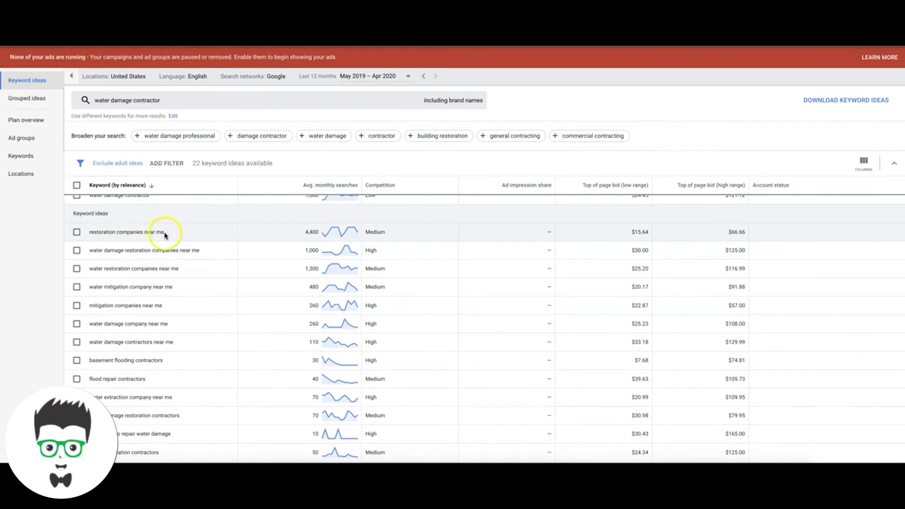
Highlight 'restoration' in the top idea, and briefly 'mitigation' further down
{"action": "left_click", "coordinate": [89, 233]}
{"action": "left_click_drag", "start_coordinate": [115, 233], "coordinate": [116, 232]}
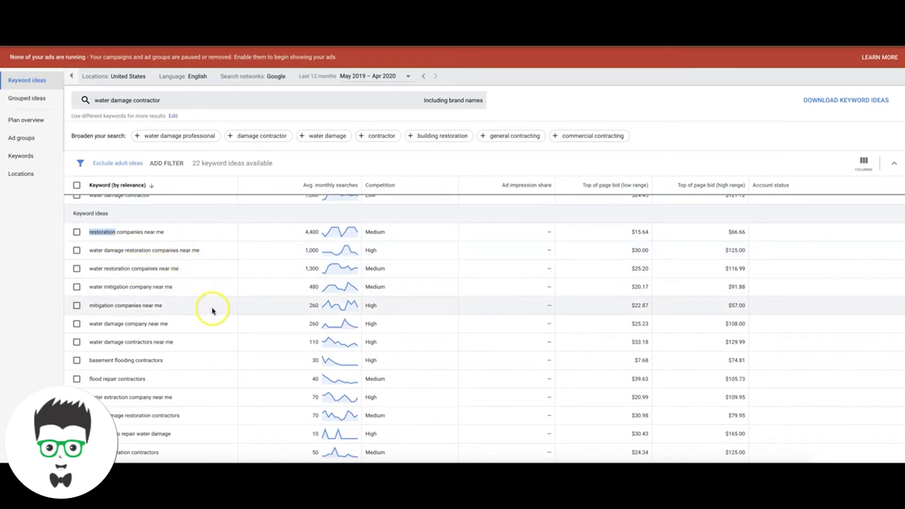
{"action": "scroll", "coordinate": [198, 306], "scroll_direction": "down", "scroll_amount": 1}
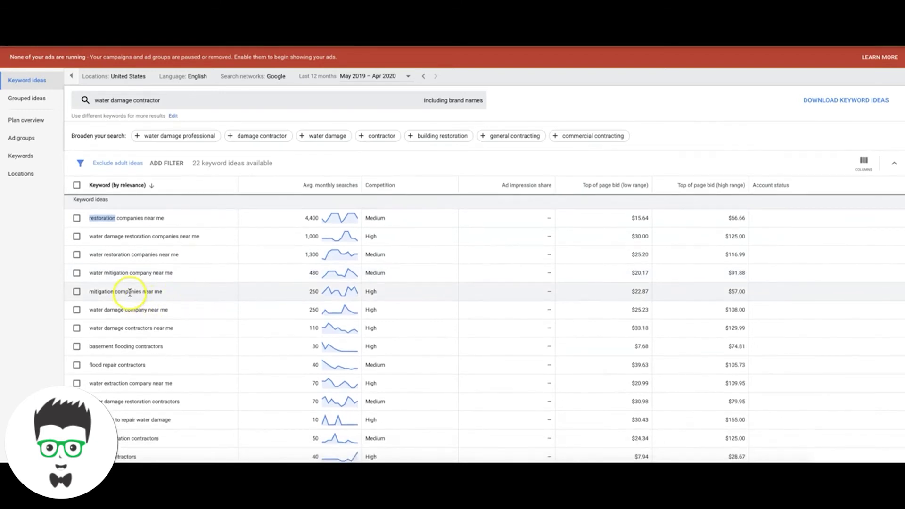
{"action": "double_click", "coordinate": [100, 293]}
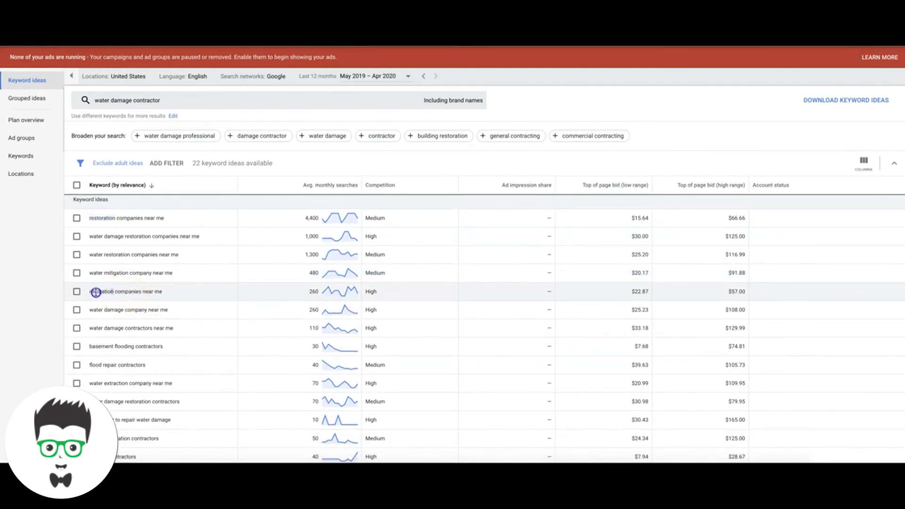
{"action": "left_click", "coordinate": [87, 293]}
{"action": "scroll", "coordinate": [158, 291], "scroll_direction": "down", "scroll_amount": 2}
{"action": "scroll", "coordinate": [157, 291], "scroll_direction": "down", "scroll_amount": 3}
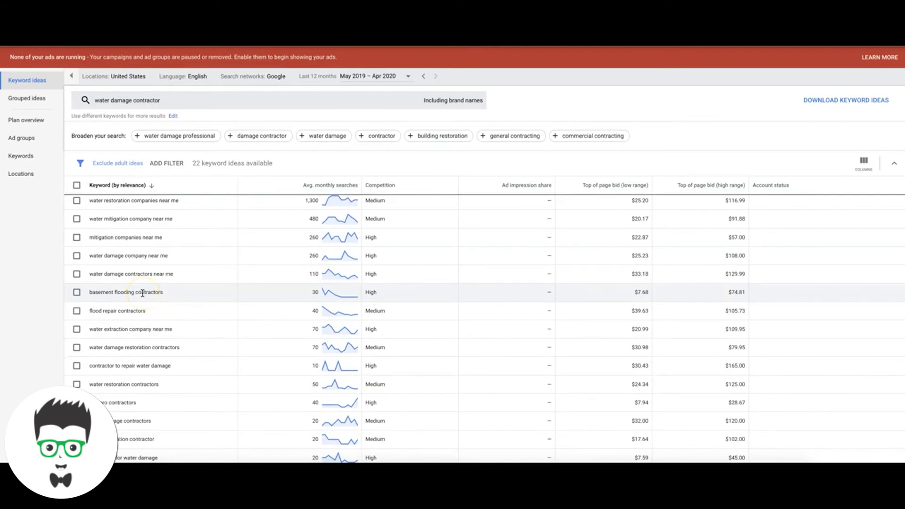
Highlight 'flood repair contractors', reach the last row, then scroll back up
{"action": "scroll", "coordinate": [180, 296], "scroll_direction": "down", "scroll_amount": 4}
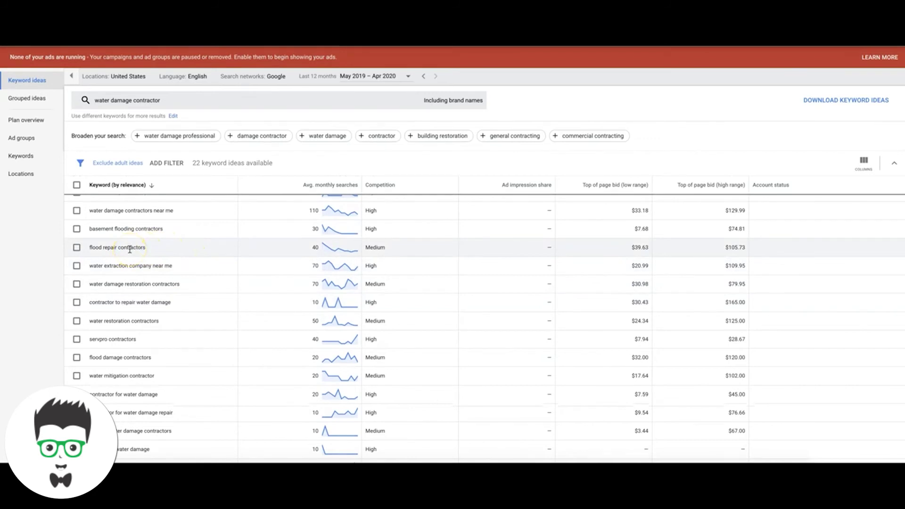
{"action": "left_click_drag", "start_coordinate": [147, 248], "coordinate": [88, 247]}
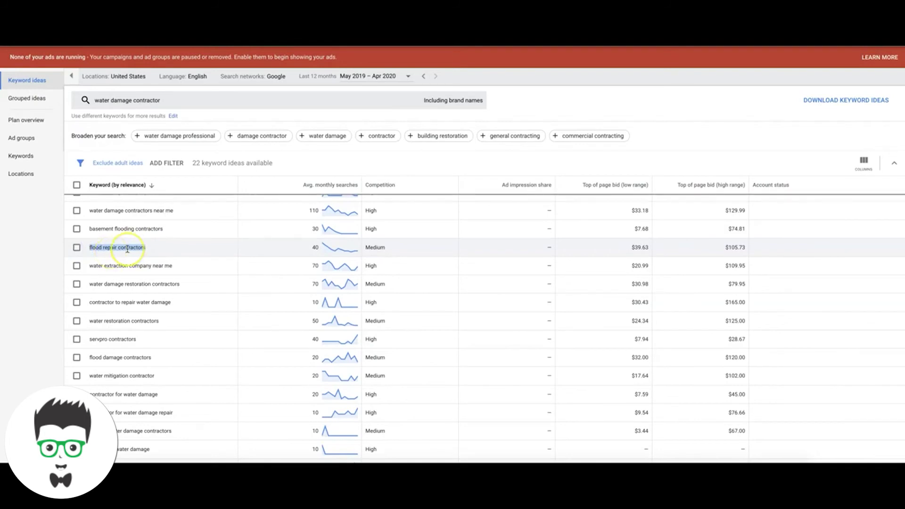
{"action": "left_click", "coordinate": [159, 249]}
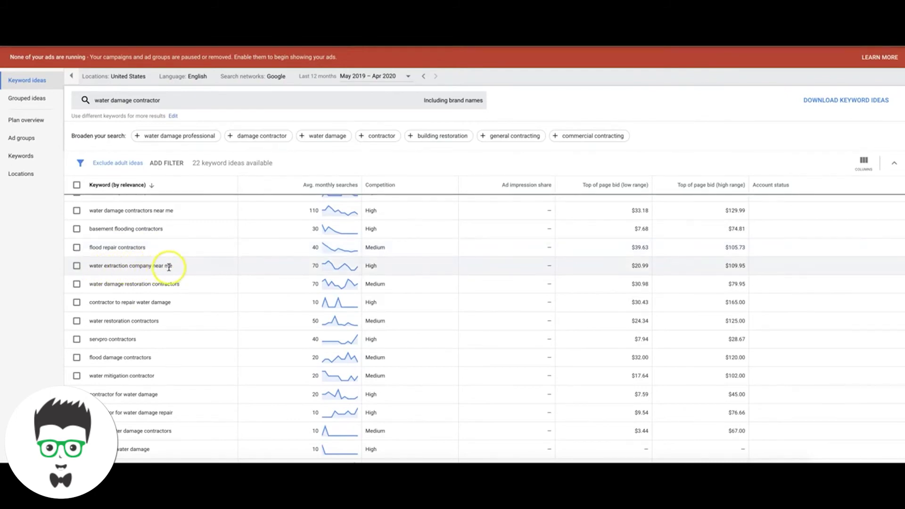
{"action": "scroll", "coordinate": [166, 300], "scroll_direction": "down", "scroll_amount": 2}
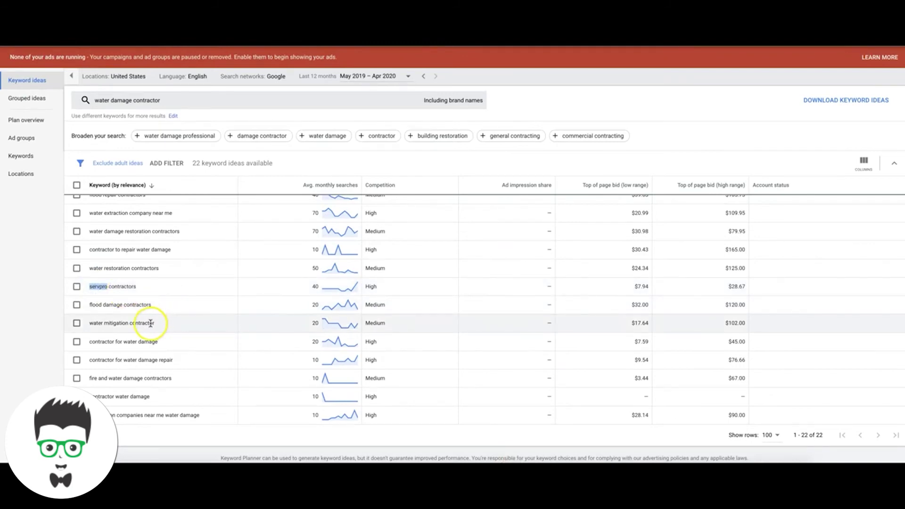
{"action": "scroll", "coordinate": [194, 334], "scroll_direction": "up", "scroll_amount": 10}
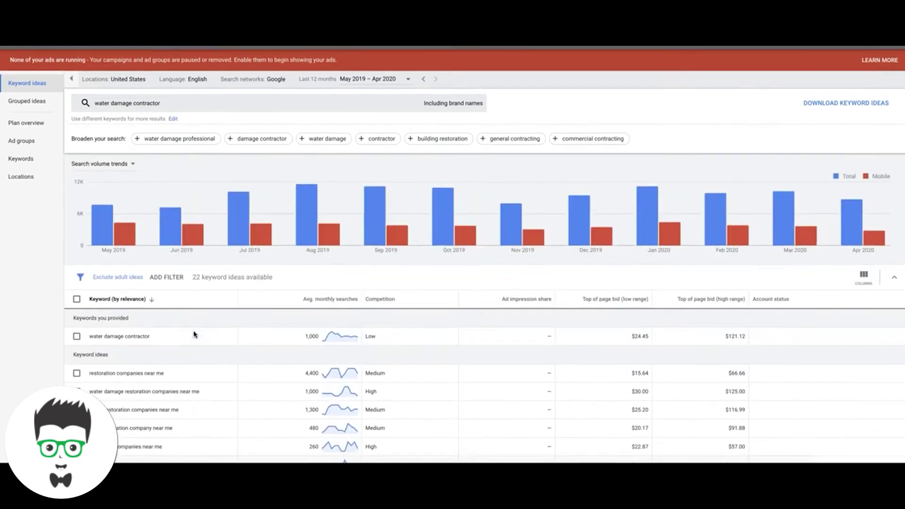
Replace the 'water damage contractor' seed keyword with 'plumber' and search
{"action": "left_click", "coordinate": [151, 100]}
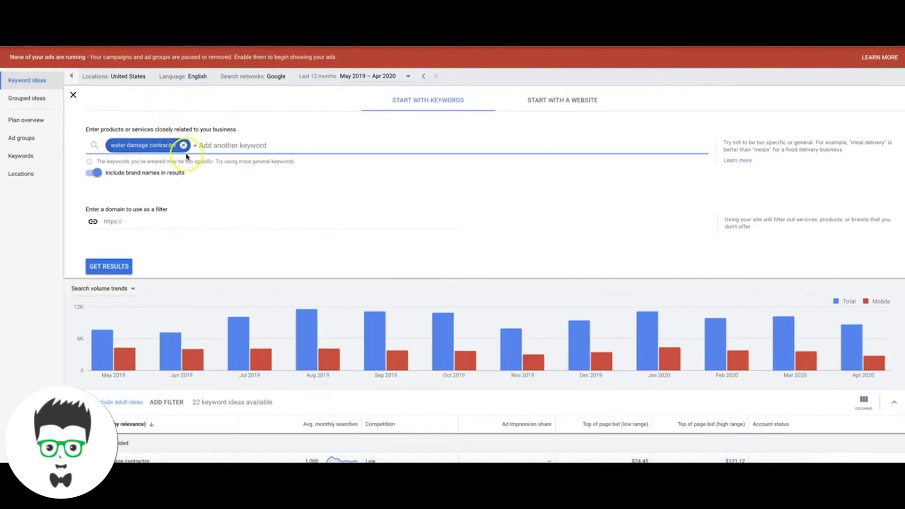
{"action": "left_click", "coordinate": [183, 147]}
{"action": "type", "text": "pl"}
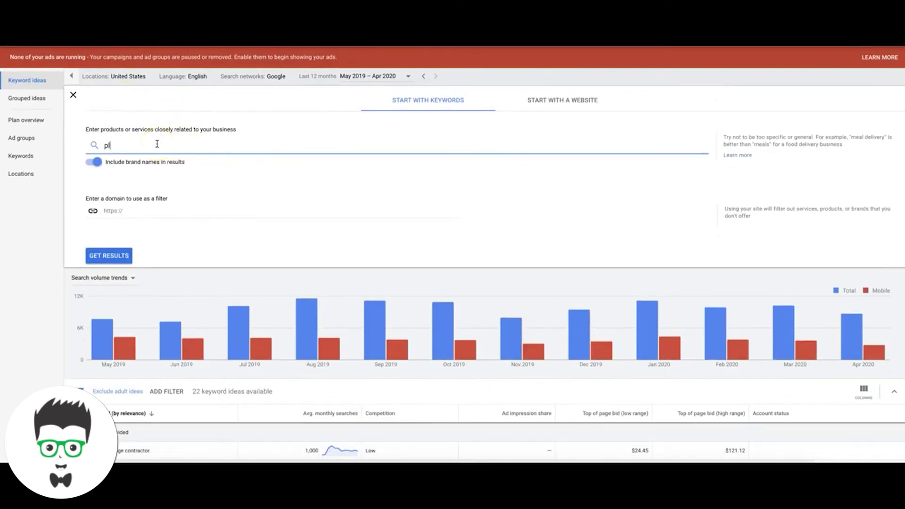
{"action": "type", "text": "umber"}
{"action": "key", "text": "Return"}
{"action": "key", "text": "Return"}
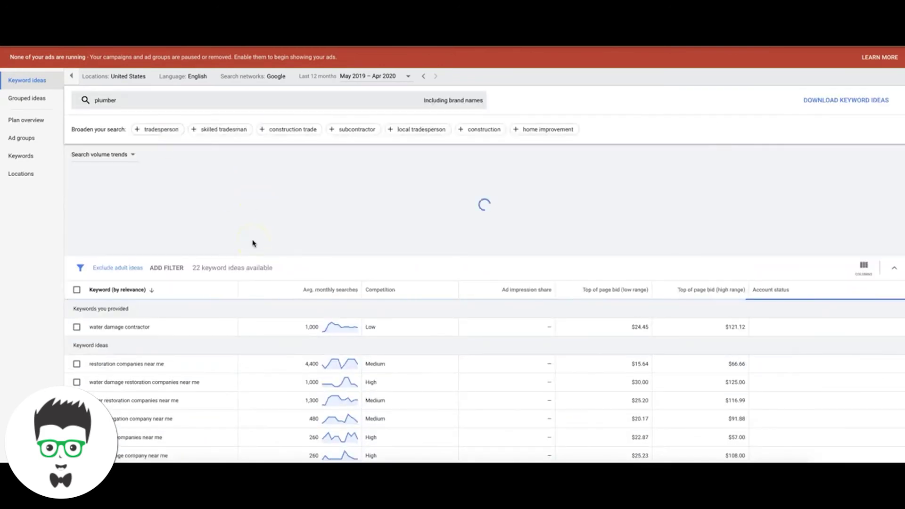
Scroll down through the 511 plumber keyword ideas
{"action": "scroll", "coordinate": [252, 318], "scroll_direction": "down", "scroll_amount": 3}
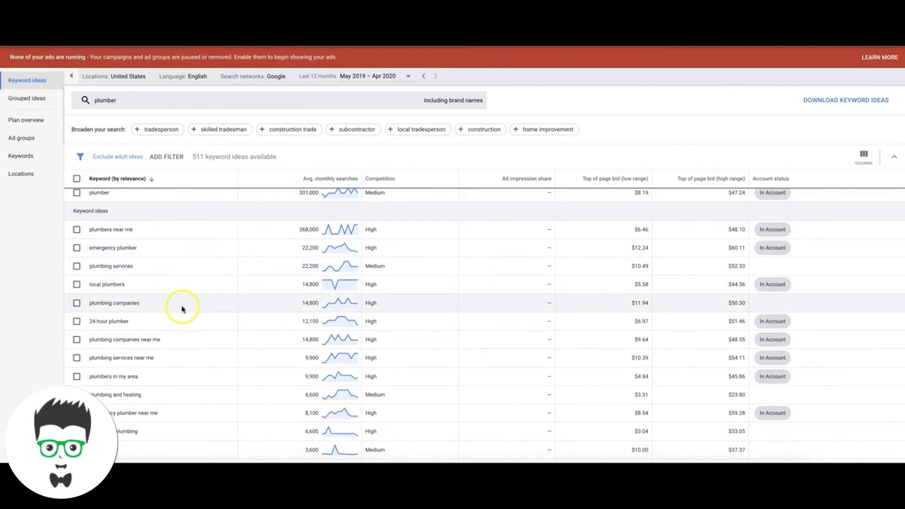
{"action": "scroll", "coordinate": [196, 335], "scroll_direction": "down", "scroll_amount": 2}
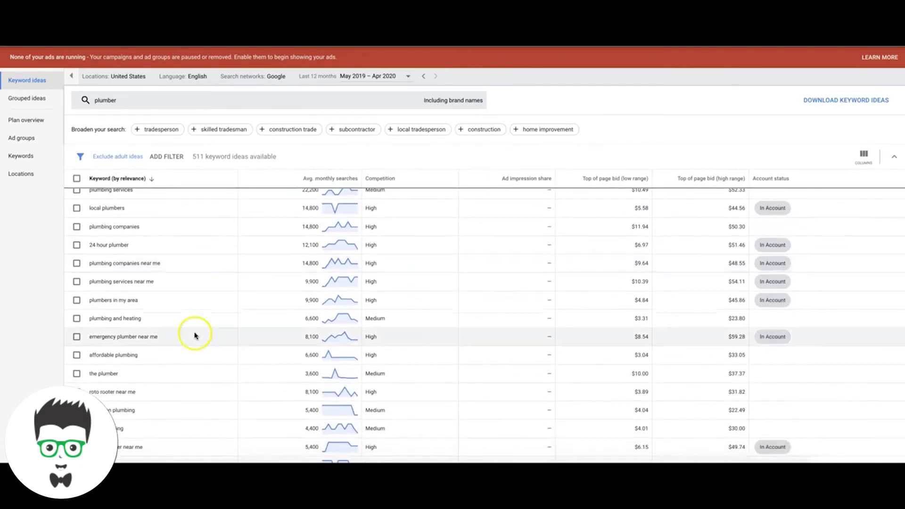
{"action": "left_click", "coordinate": [163, 323]}
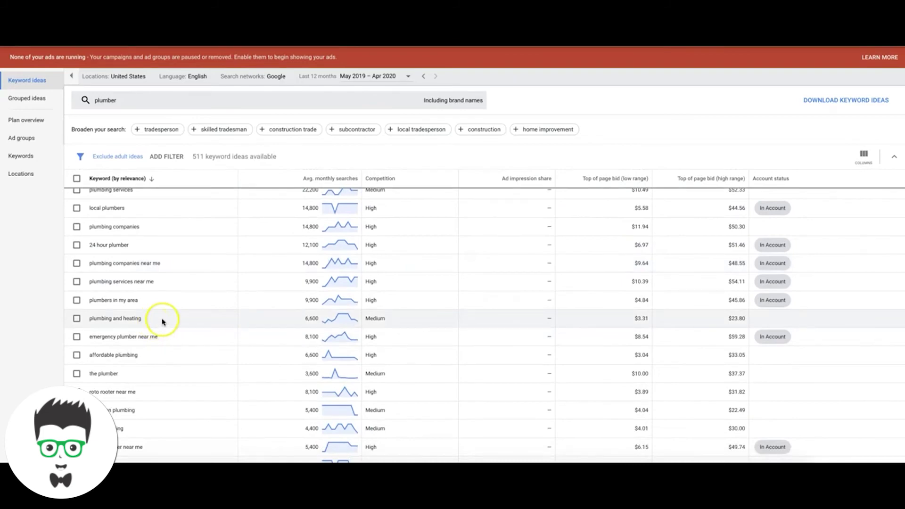
{"action": "scroll", "coordinate": [163, 322], "scroll_direction": "down", "scroll_amount": 1}
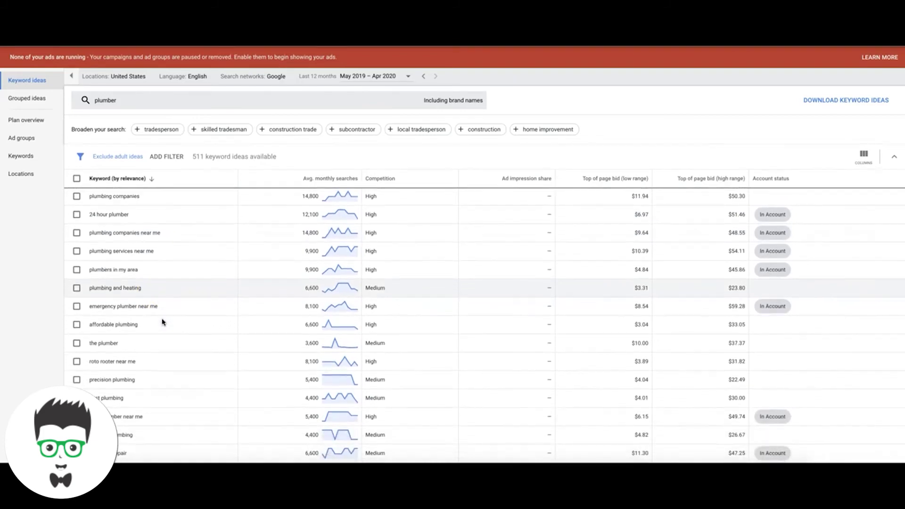
{"action": "left_click", "coordinate": [164, 312]}
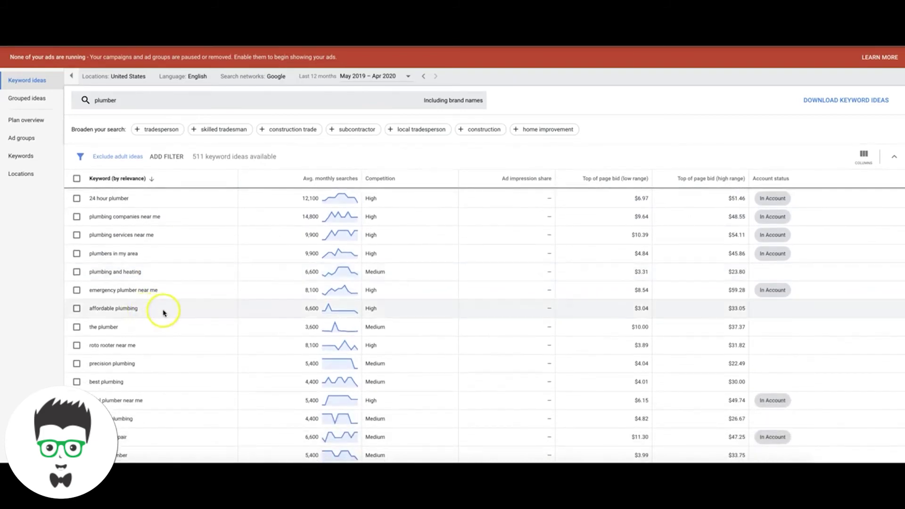
{"action": "scroll", "coordinate": [165, 313], "scroll_direction": "down", "scroll_amount": 1}
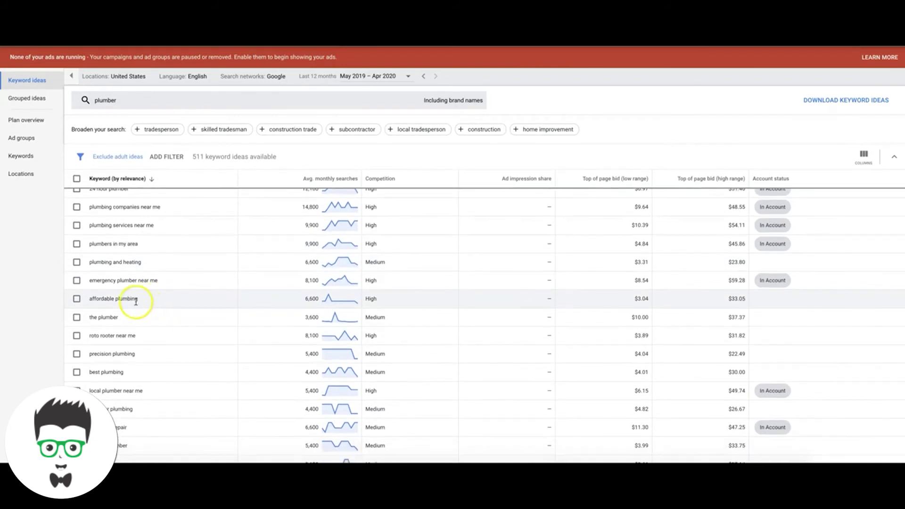
Highlight 'affordable plumbing', try 'emergency plumber near me', then return to 'affordable plumbing'
{"action": "left_click_drag", "start_coordinate": [137, 300], "coordinate": [108, 299]}
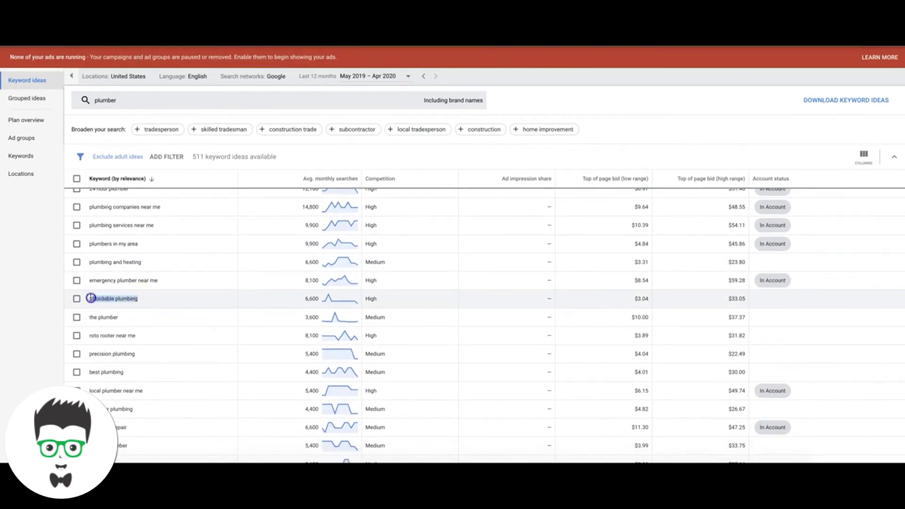
{"action": "left_click", "coordinate": [150, 282]}
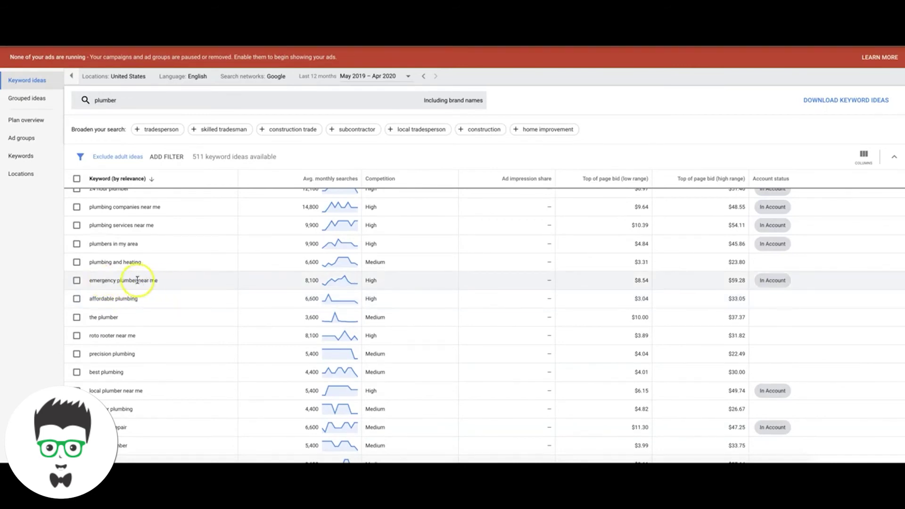
{"action": "left_click_drag", "start_coordinate": [155, 281], "coordinate": [112, 281]}
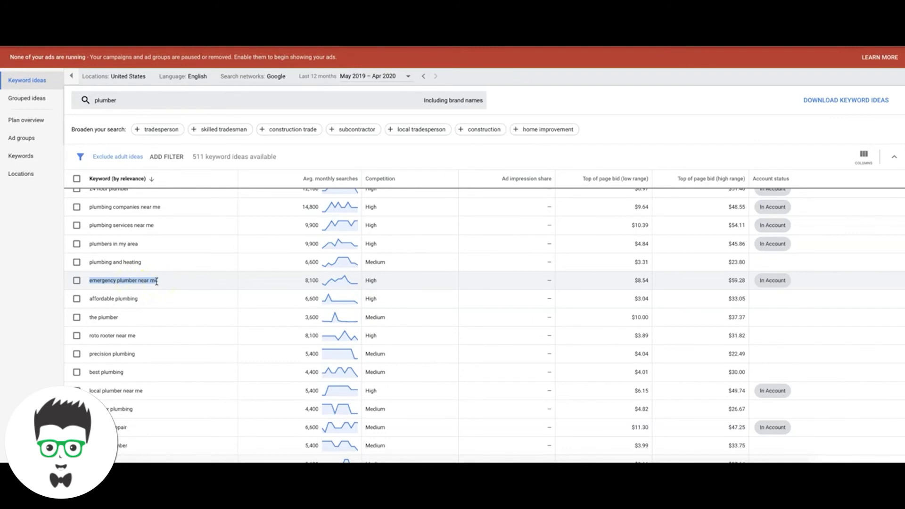
{"action": "left_click", "coordinate": [146, 304]}
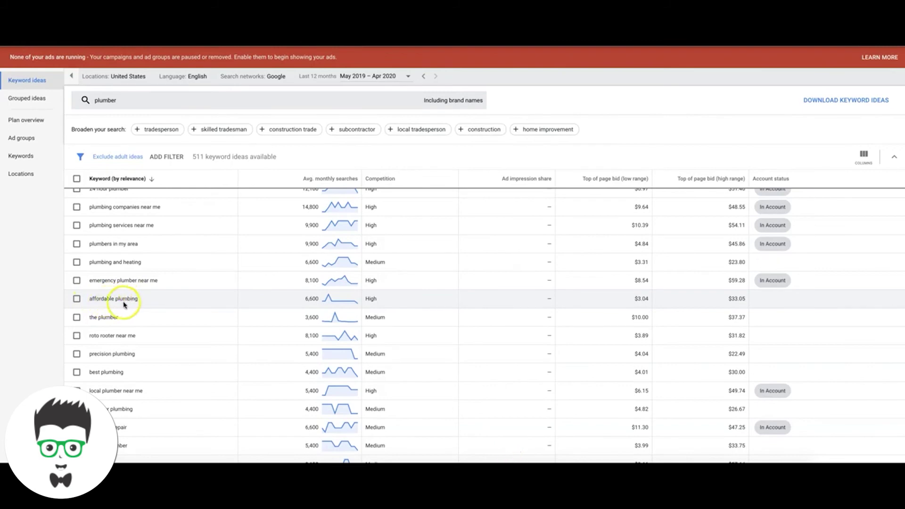
{"action": "left_click", "coordinate": [140, 300]}
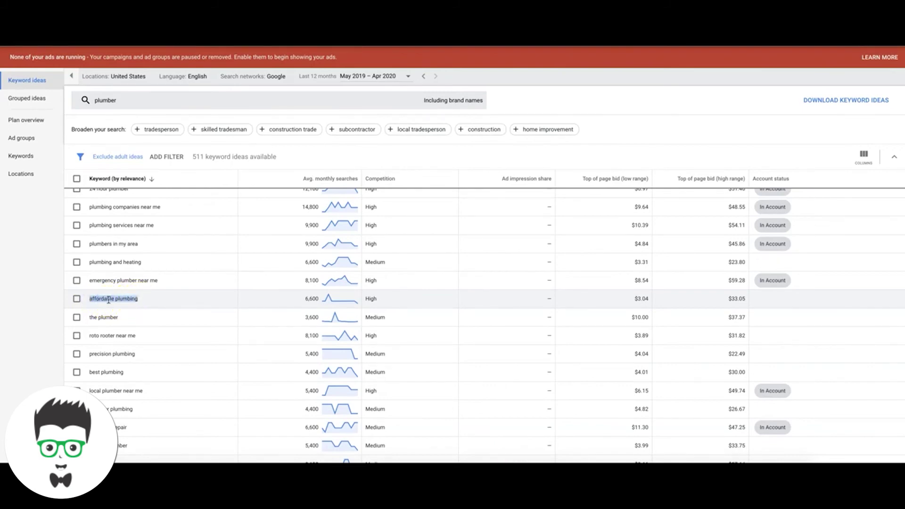
Move the highlight from 'affordable plumbing' to 'best plumbing' and keep scrolling the ideas
{"action": "scroll", "coordinate": [159, 304], "scroll_direction": "down", "scroll_amount": 1}
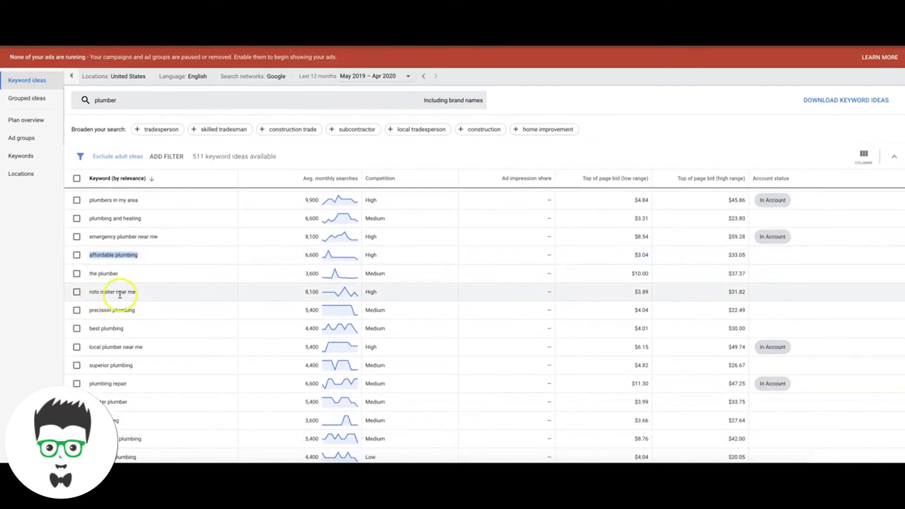
{"action": "scroll", "coordinate": [158, 293], "scroll_direction": "down", "scroll_amount": 1}
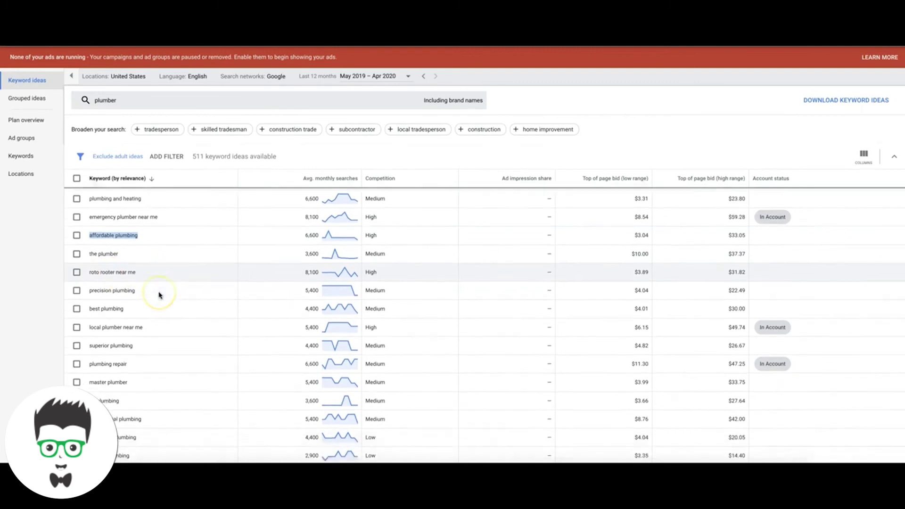
{"action": "left_click", "coordinate": [117, 265]}
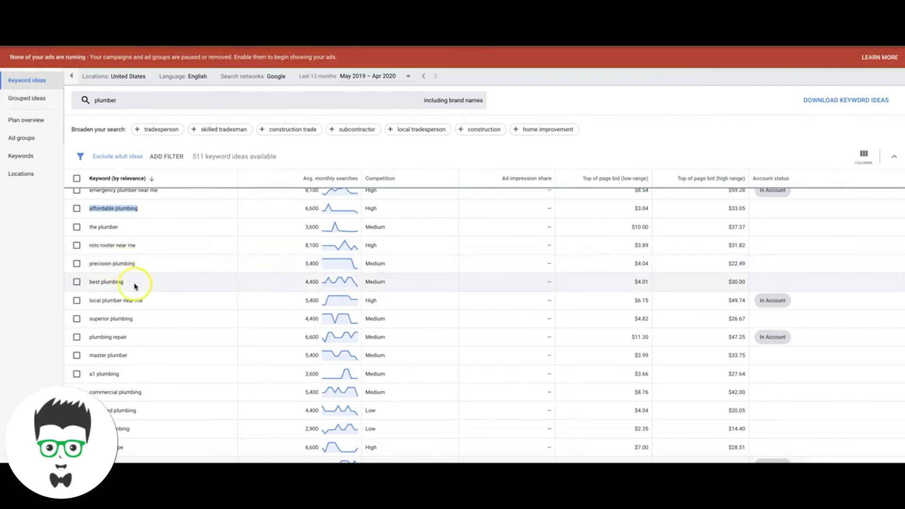
{"action": "left_click", "coordinate": [111, 283]}
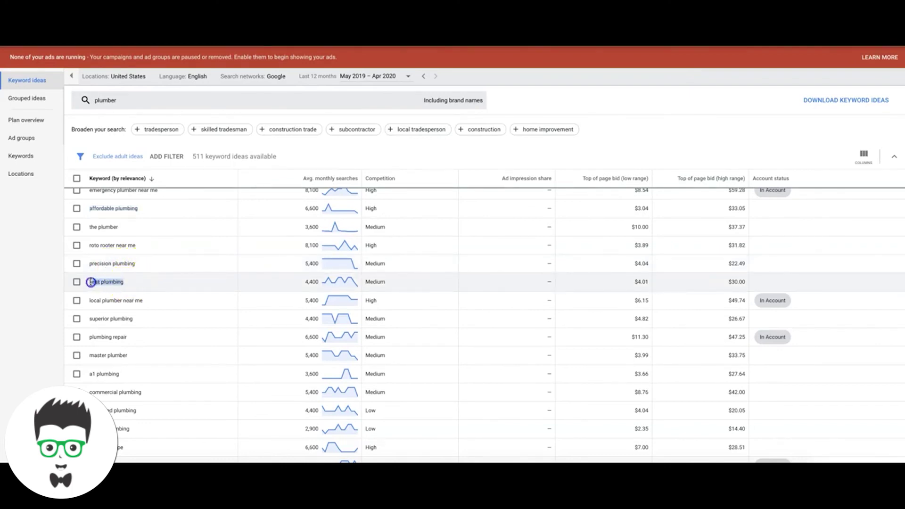
{"action": "left_click_drag", "start_coordinate": [114, 282], "coordinate": [125, 282]}
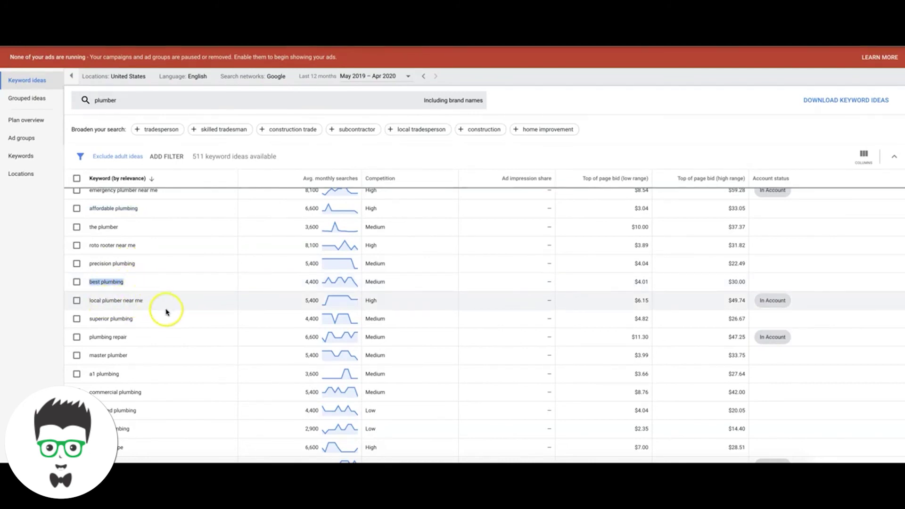
{"action": "scroll", "coordinate": [163, 309], "scroll_direction": "down", "scroll_amount": 1}
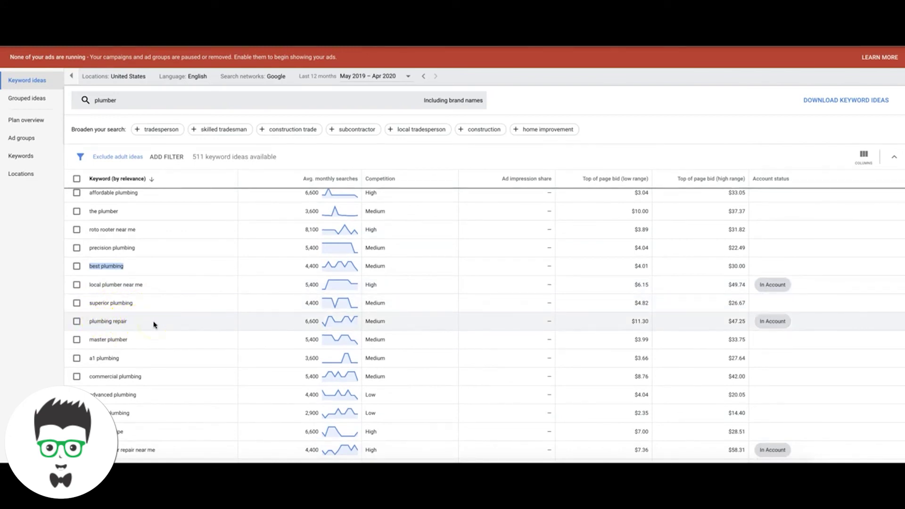
{"action": "scroll", "coordinate": [129, 341], "scroll_direction": "down", "scroll_amount": 1}
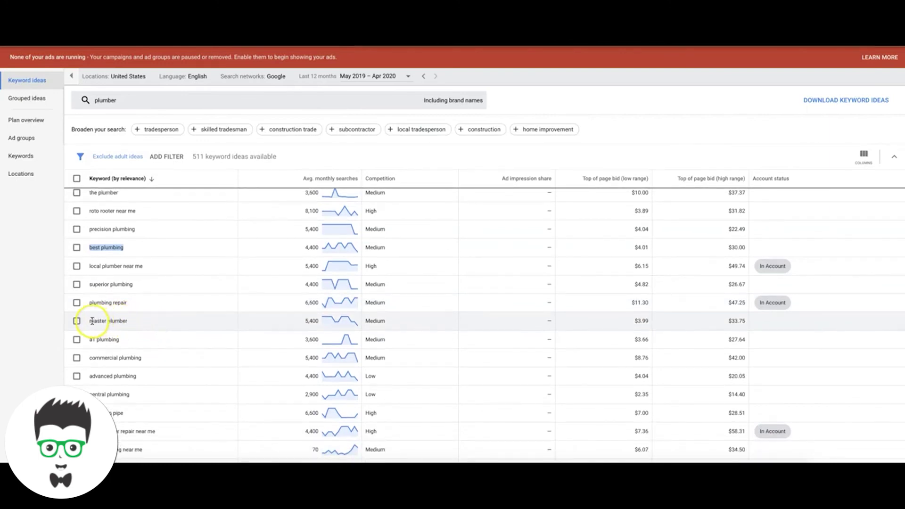
{"action": "scroll", "coordinate": [156, 322], "scroll_direction": "down", "scroll_amount": 2}
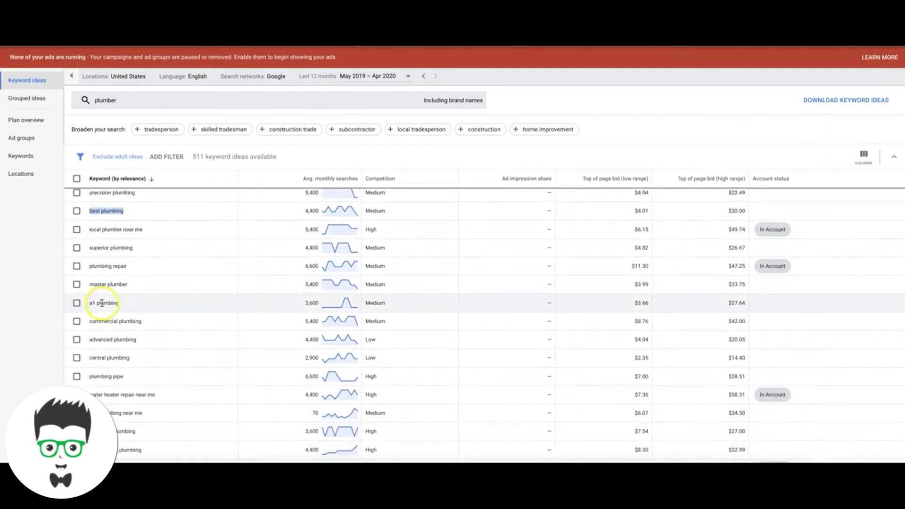
{"action": "left_click", "coordinate": [188, 302]}
{"action": "scroll", "coordinate": [188, 303], "scroll_direction": "down", "scroll_amount": 5}
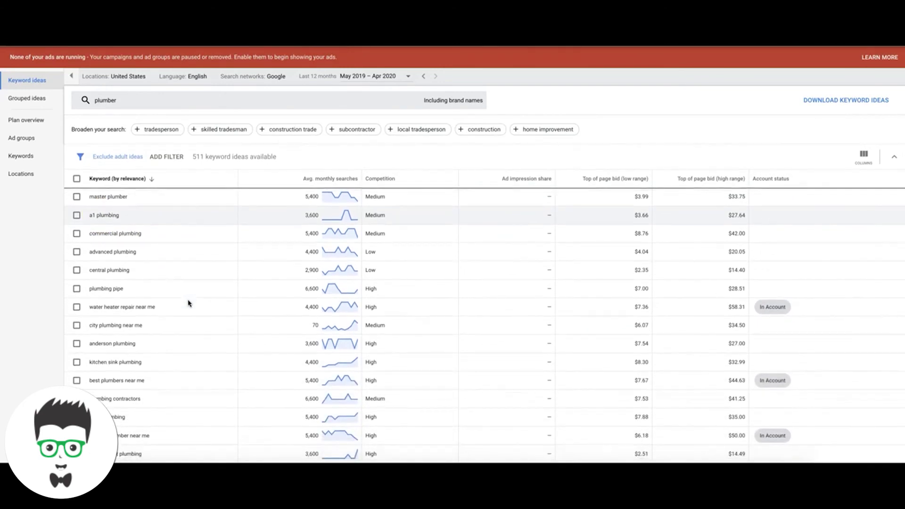
{"action": "scroll", "coordinate": [188, 302], "scroll_direction": "down", "scroll_amount": 4}
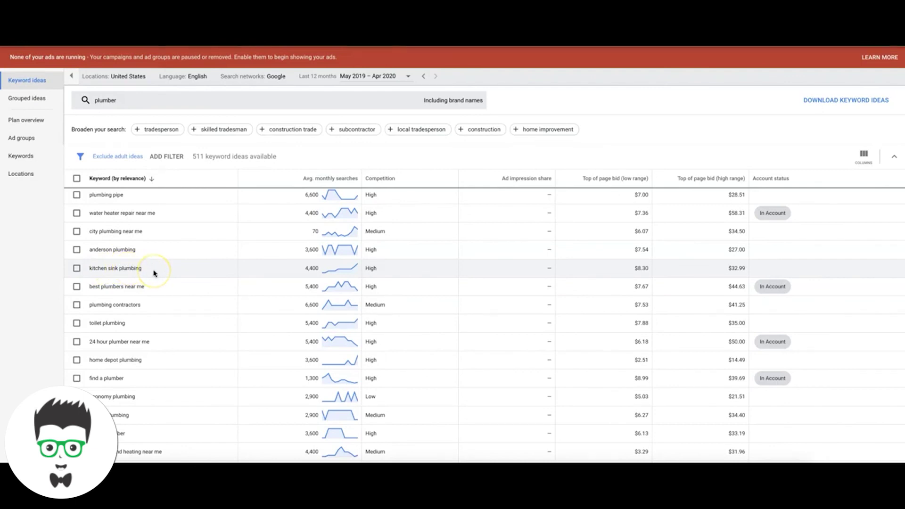
{"action": "scroll", "coordinate": [179, 315], "scroll_direction": "down", "scroll_amount": 1}
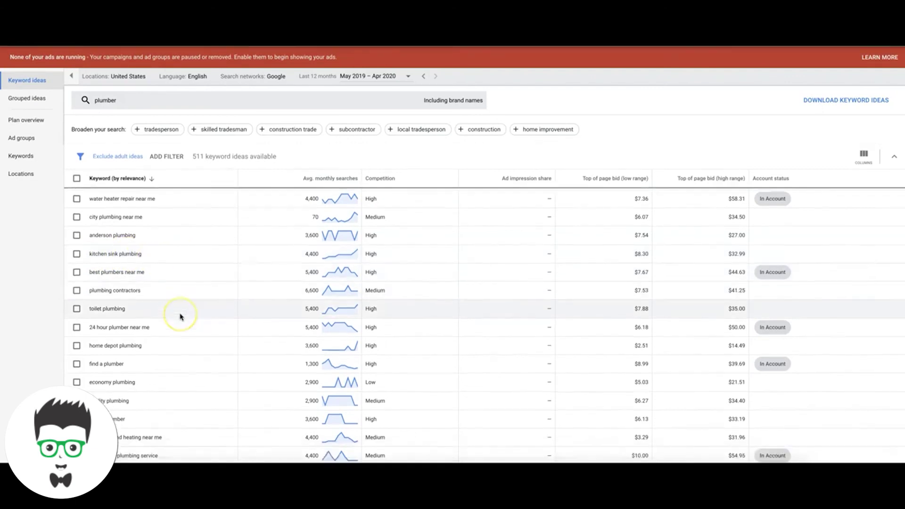
{"action": "scroll", "coordinate": [181, 317], "scroll_direction": "down", "scroll_amount": 4}
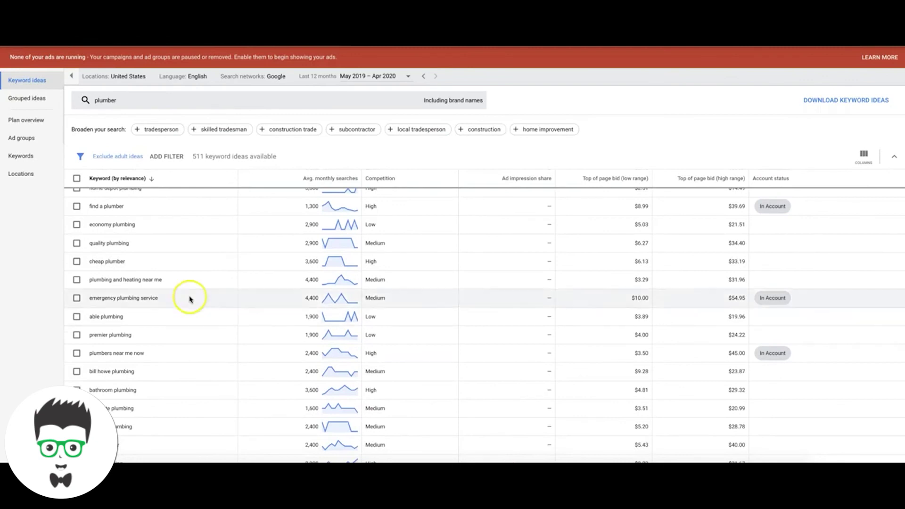
{"action": "scroll", "coordinate": [203, 271], "scroll_direction": "down", "scroll_amount": 2}
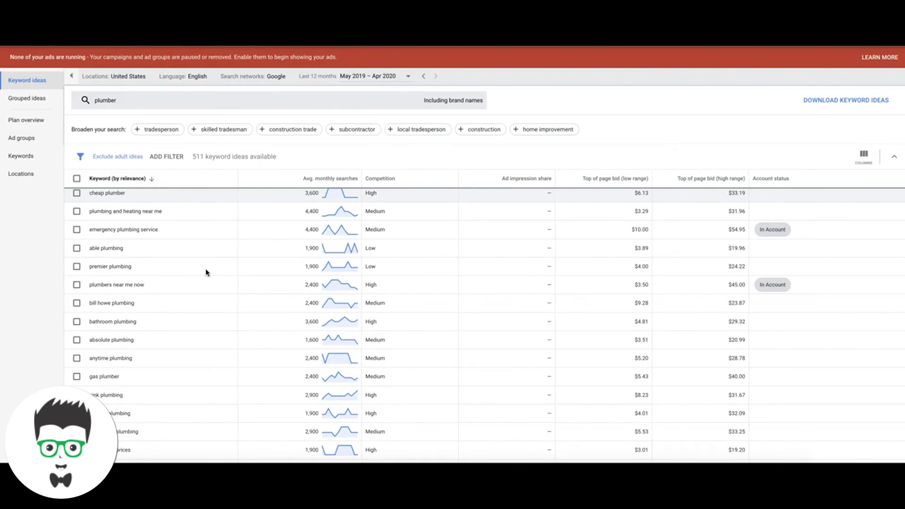
{"action": "left_click", "coordinate": [253, 297]}
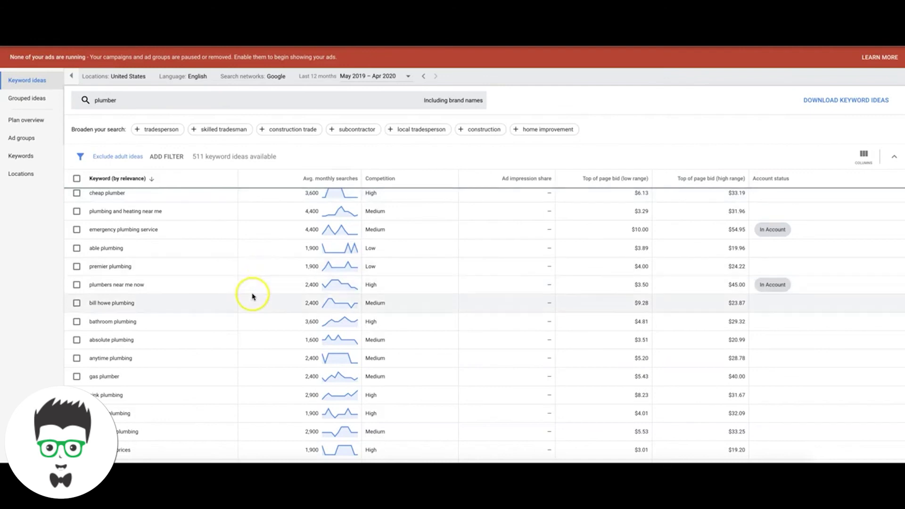